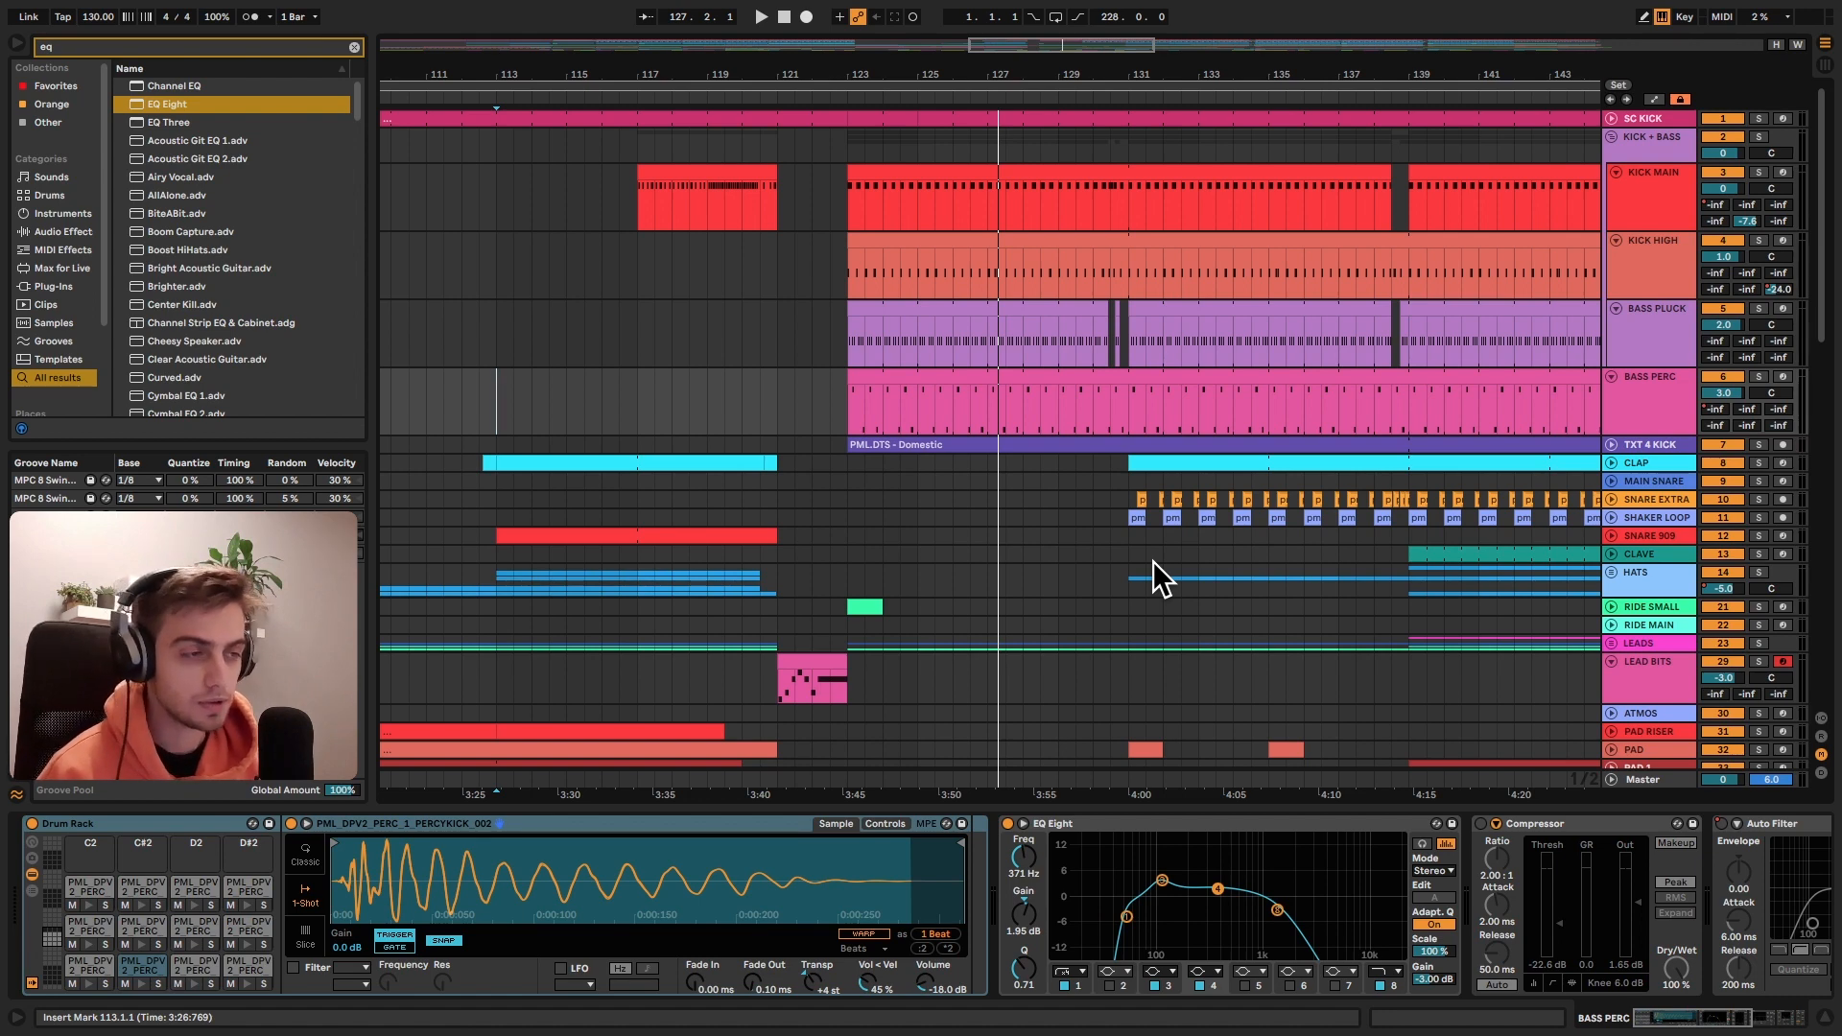
# - Try deleting the time between bars 121 and 123 across the arrangement, and undo the deletion
pyautogui.moveTo(777, 411); pyautogui.dragTo(849, 408)
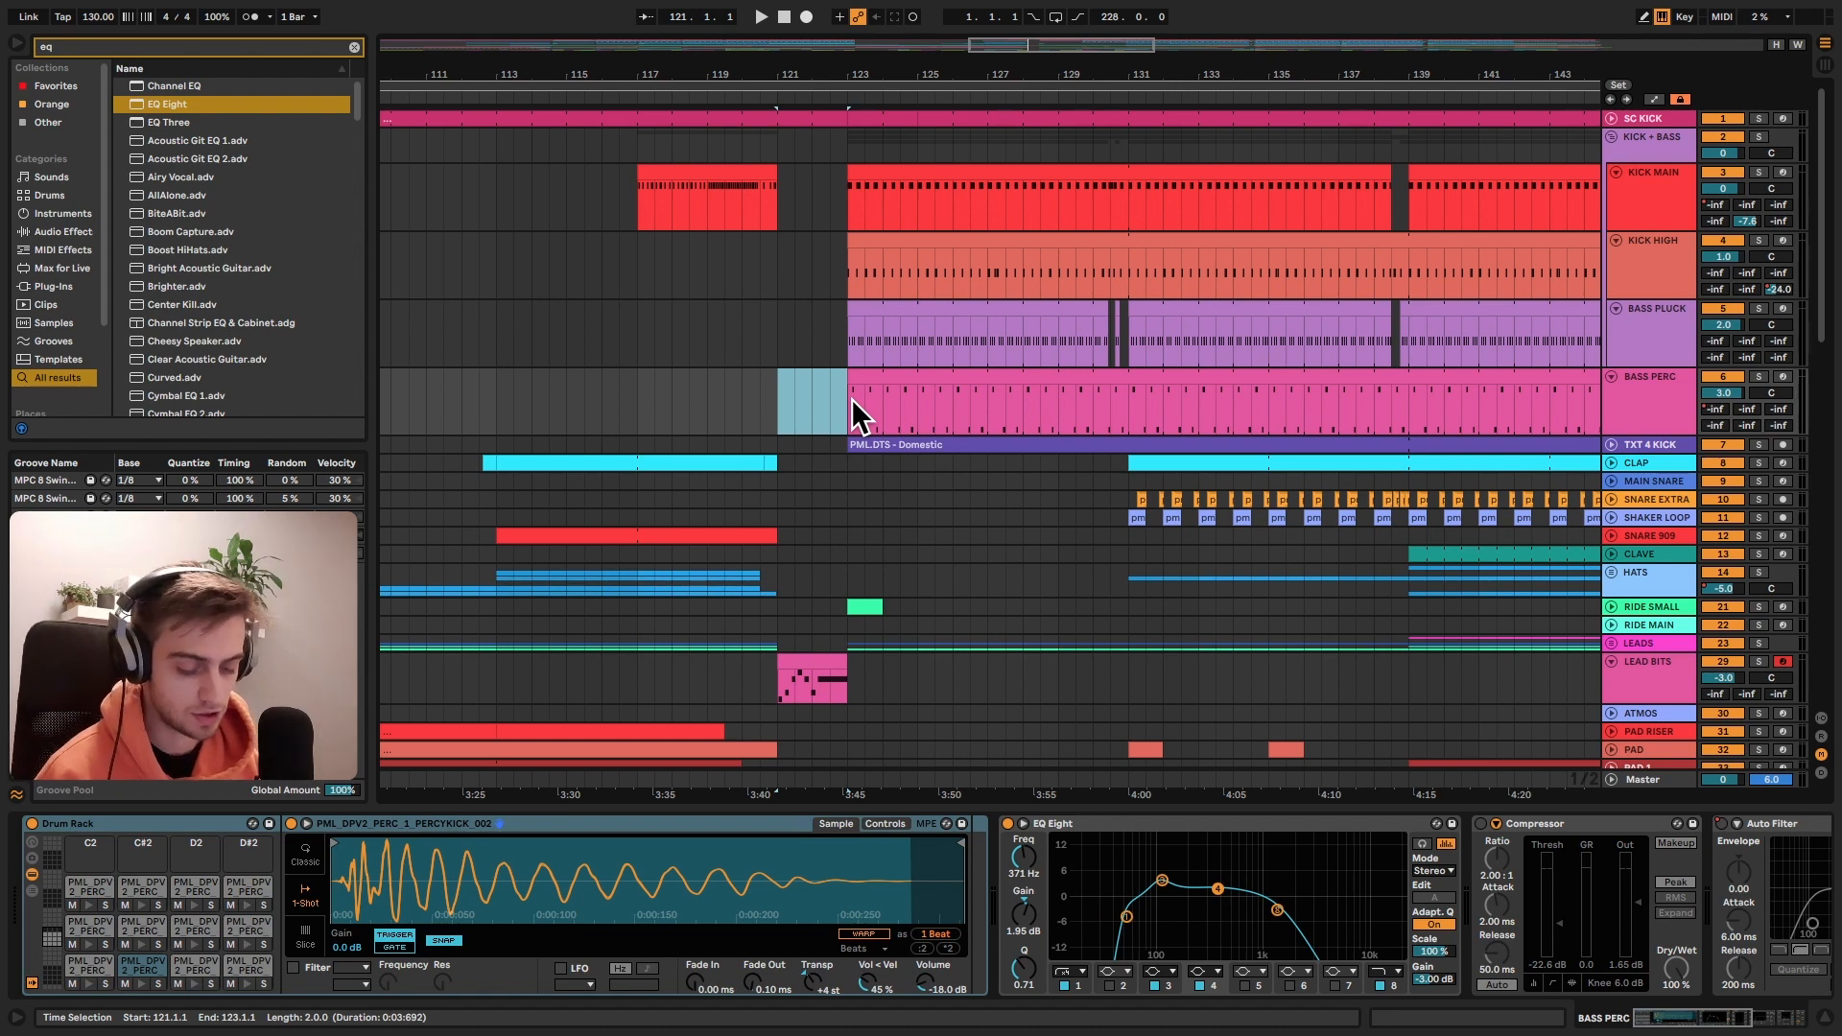
pyautogui.hotkey('ctrl', 'shift', 'Delete')
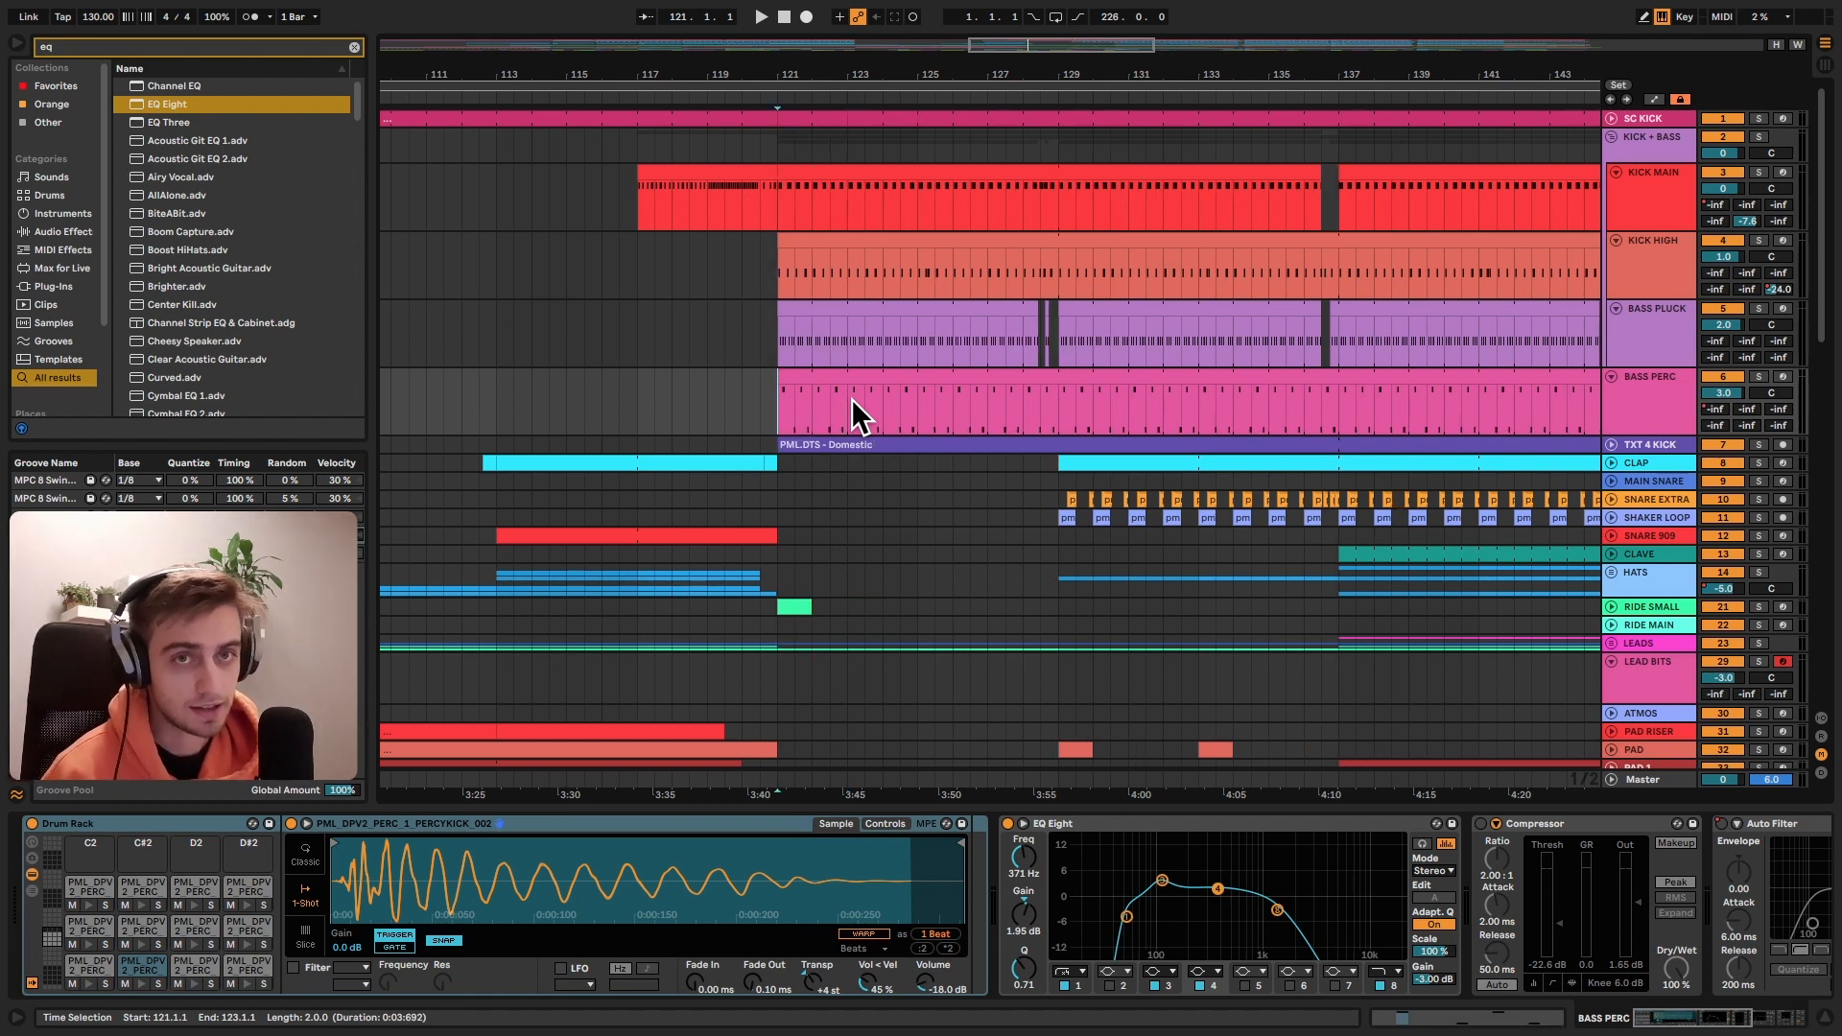
pyautogui.hotkey('ctrl', 'z')
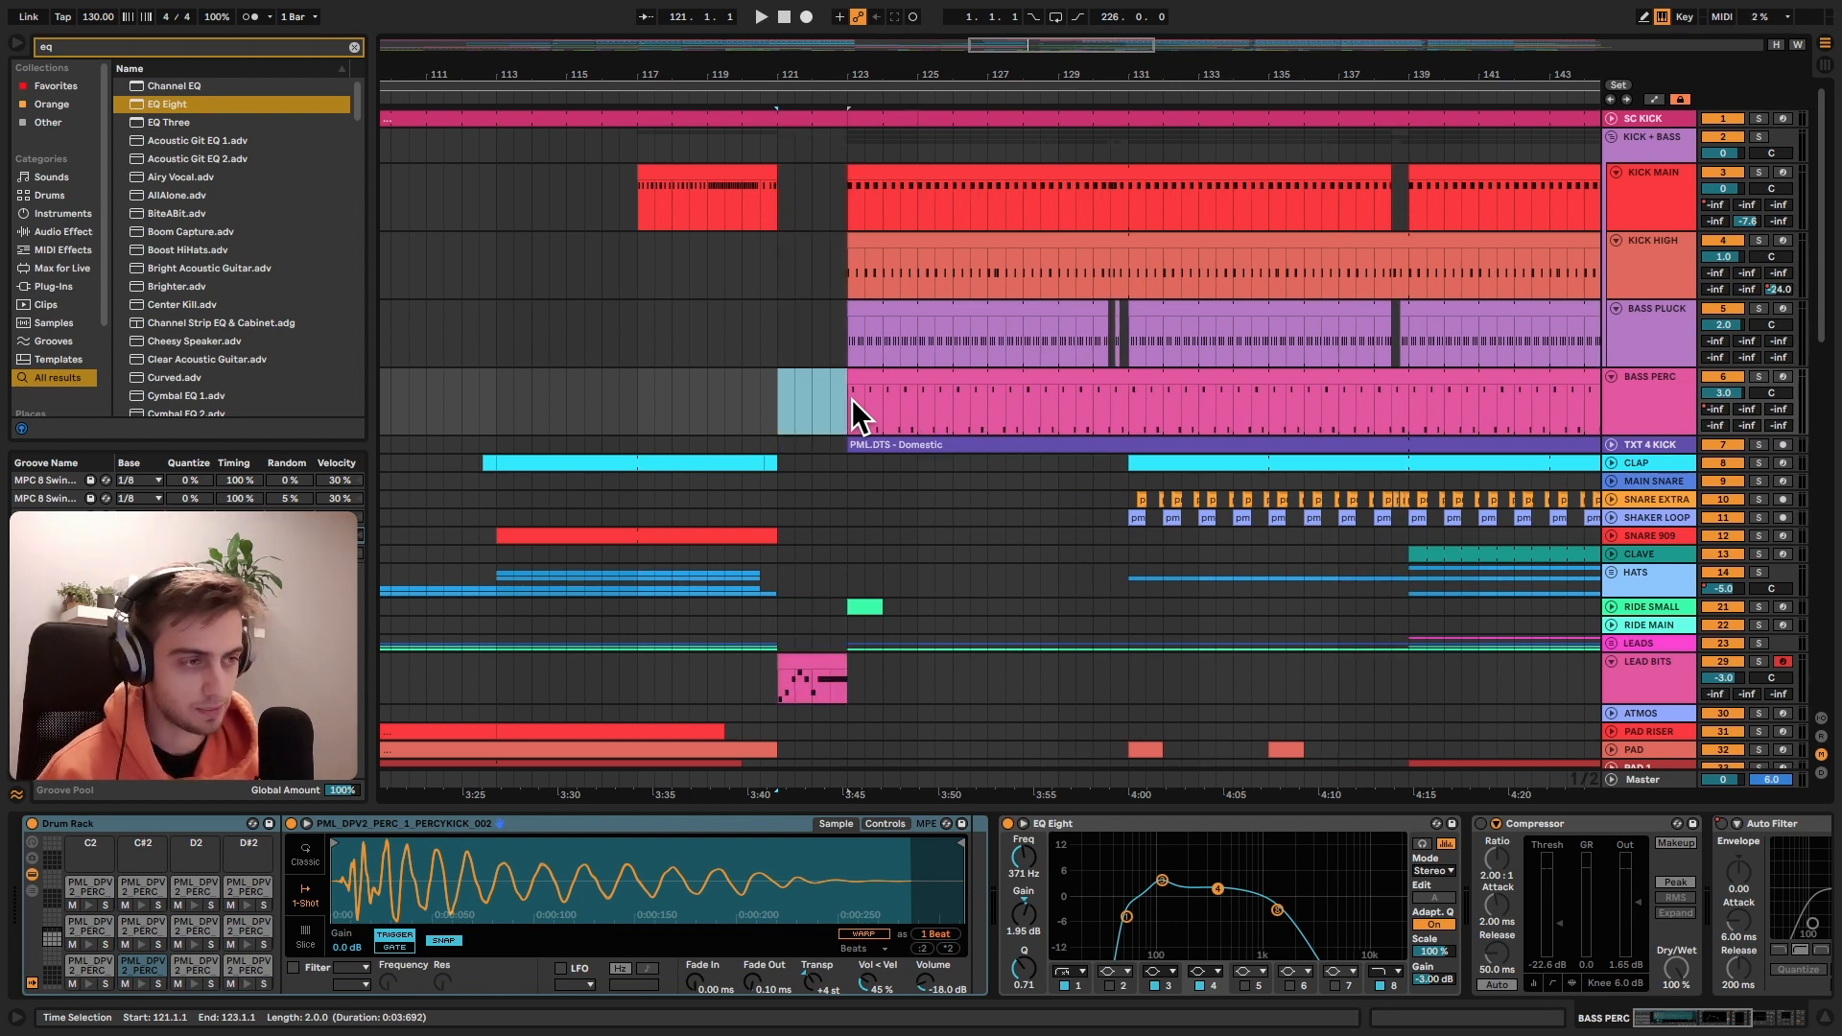
# - Try inserting two bars of silence at bar 121 across the arrangement, and undo the insertion
pyautogui.moveTo(850, 399); pyautogui.dragTo(781, 411)
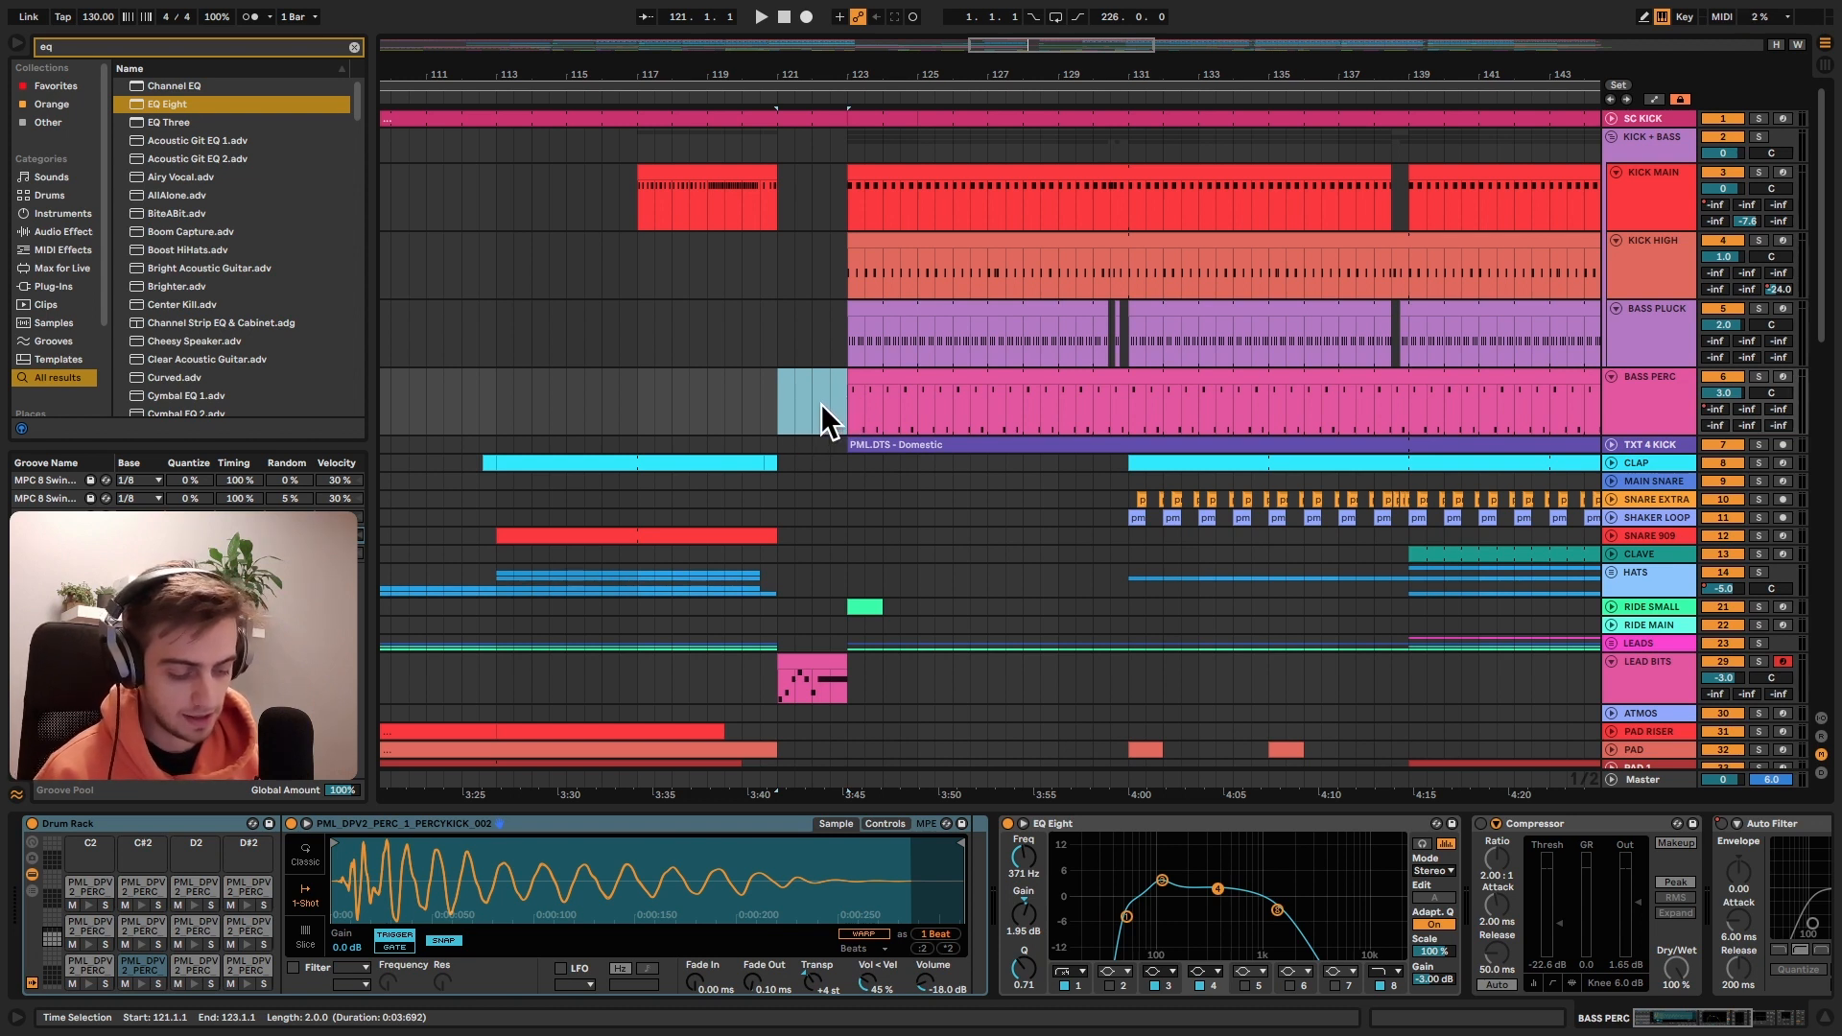
pyautogui.hotkey('ctrl', 'i')
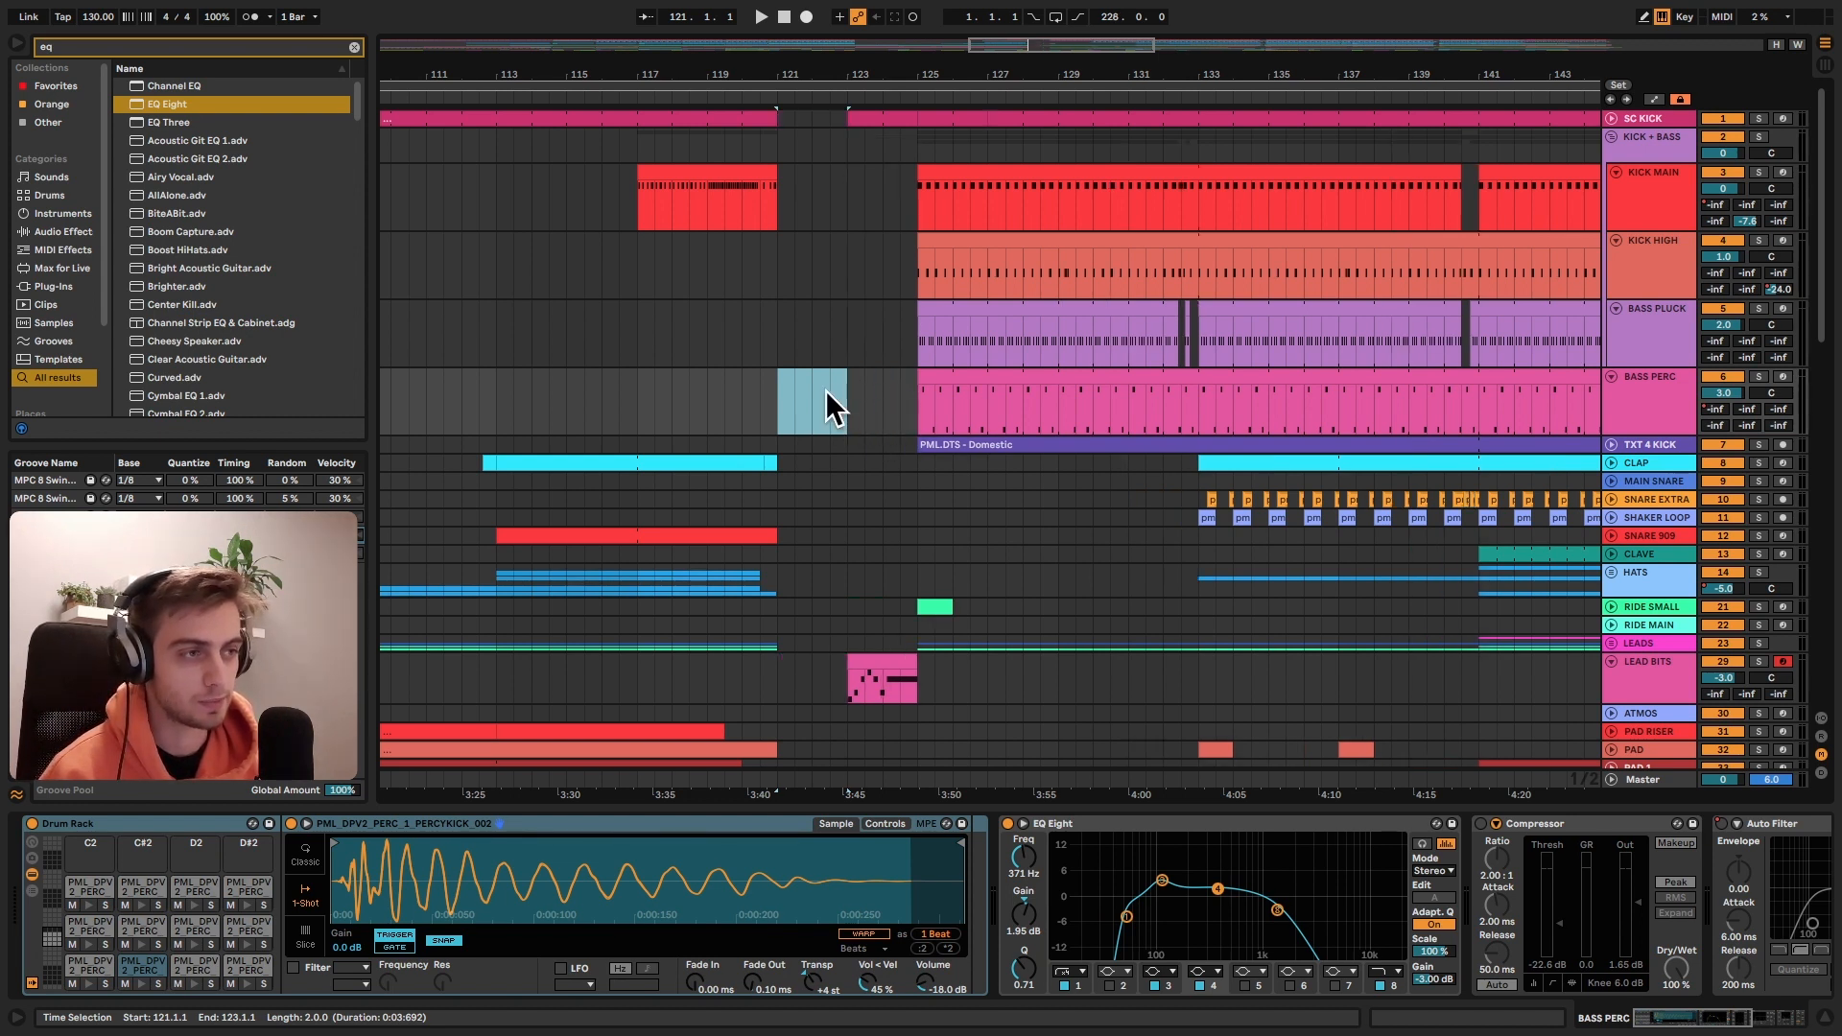
pyautogui.hotkey('ctrl', 'z')
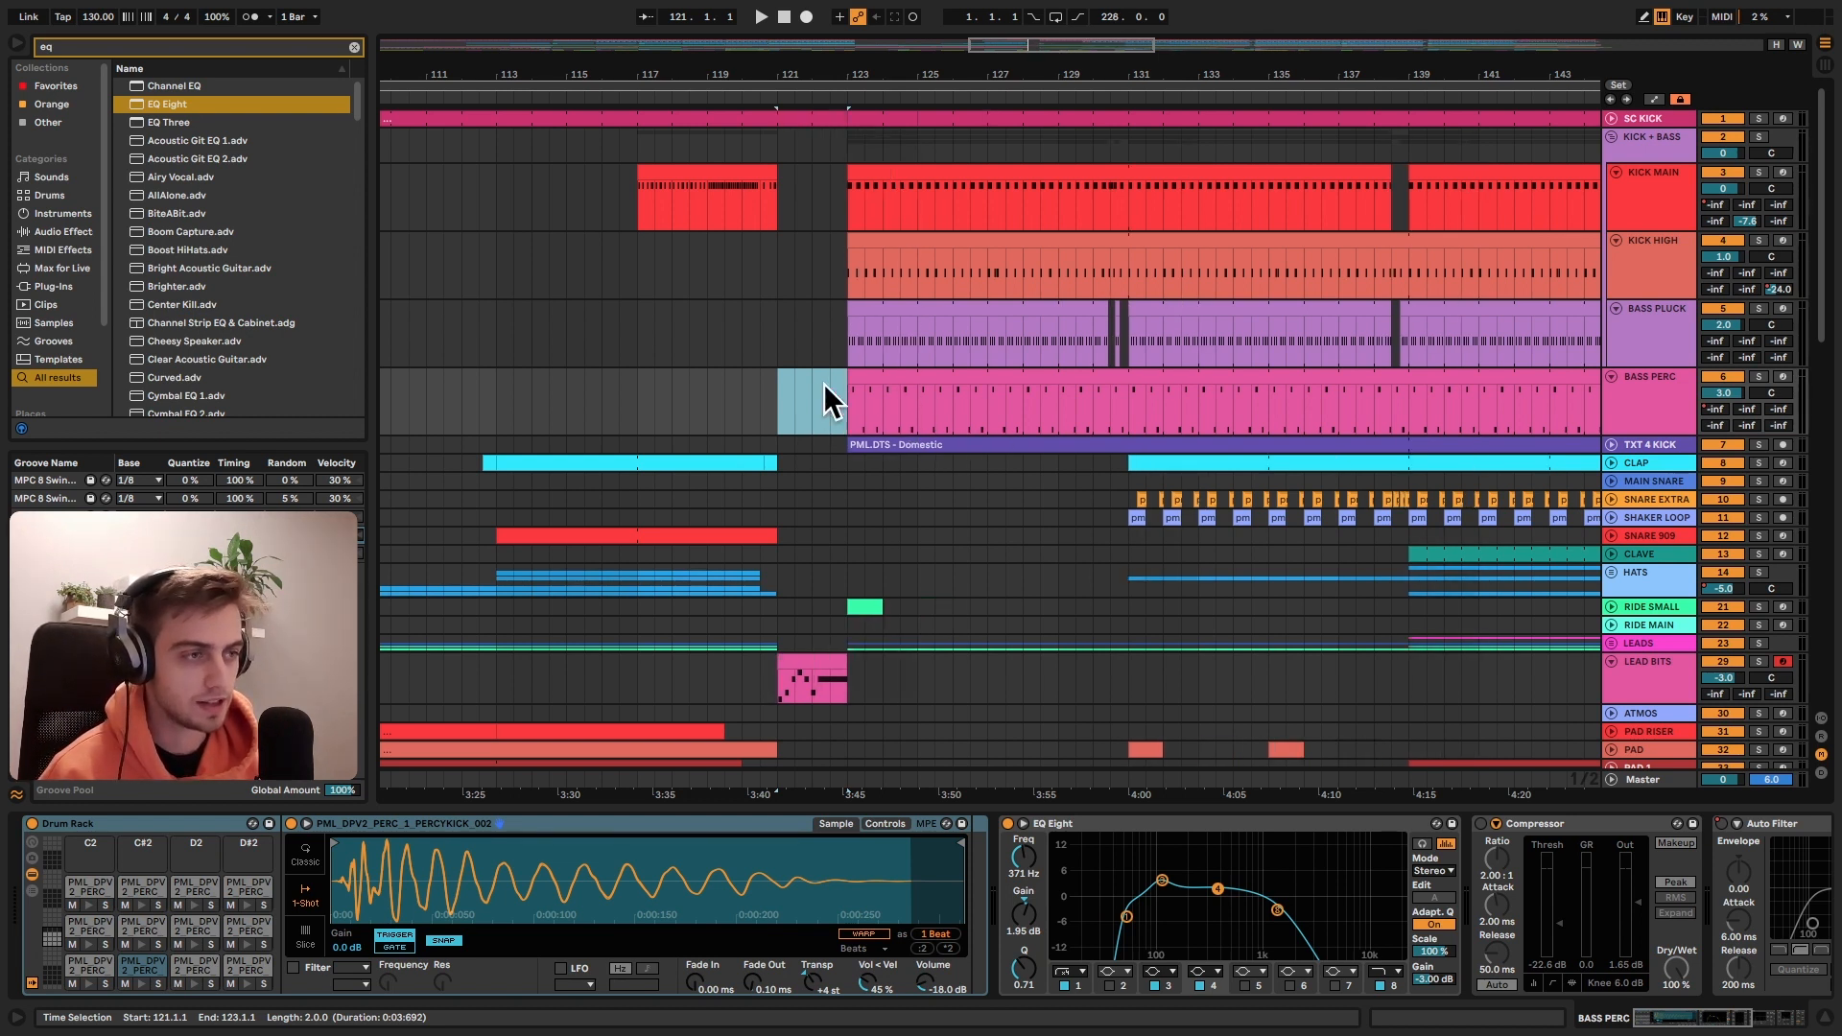
# - Enlarge the LEAD BITS track and locate its two-bar clip leading up to the drop at bar 123
pyautogui.moveTo(796, 75); pyautogui.dragTo(850, 123)
pyautogui.moveTo(1631, 614); pyautogui.dragTo(1626, 676)
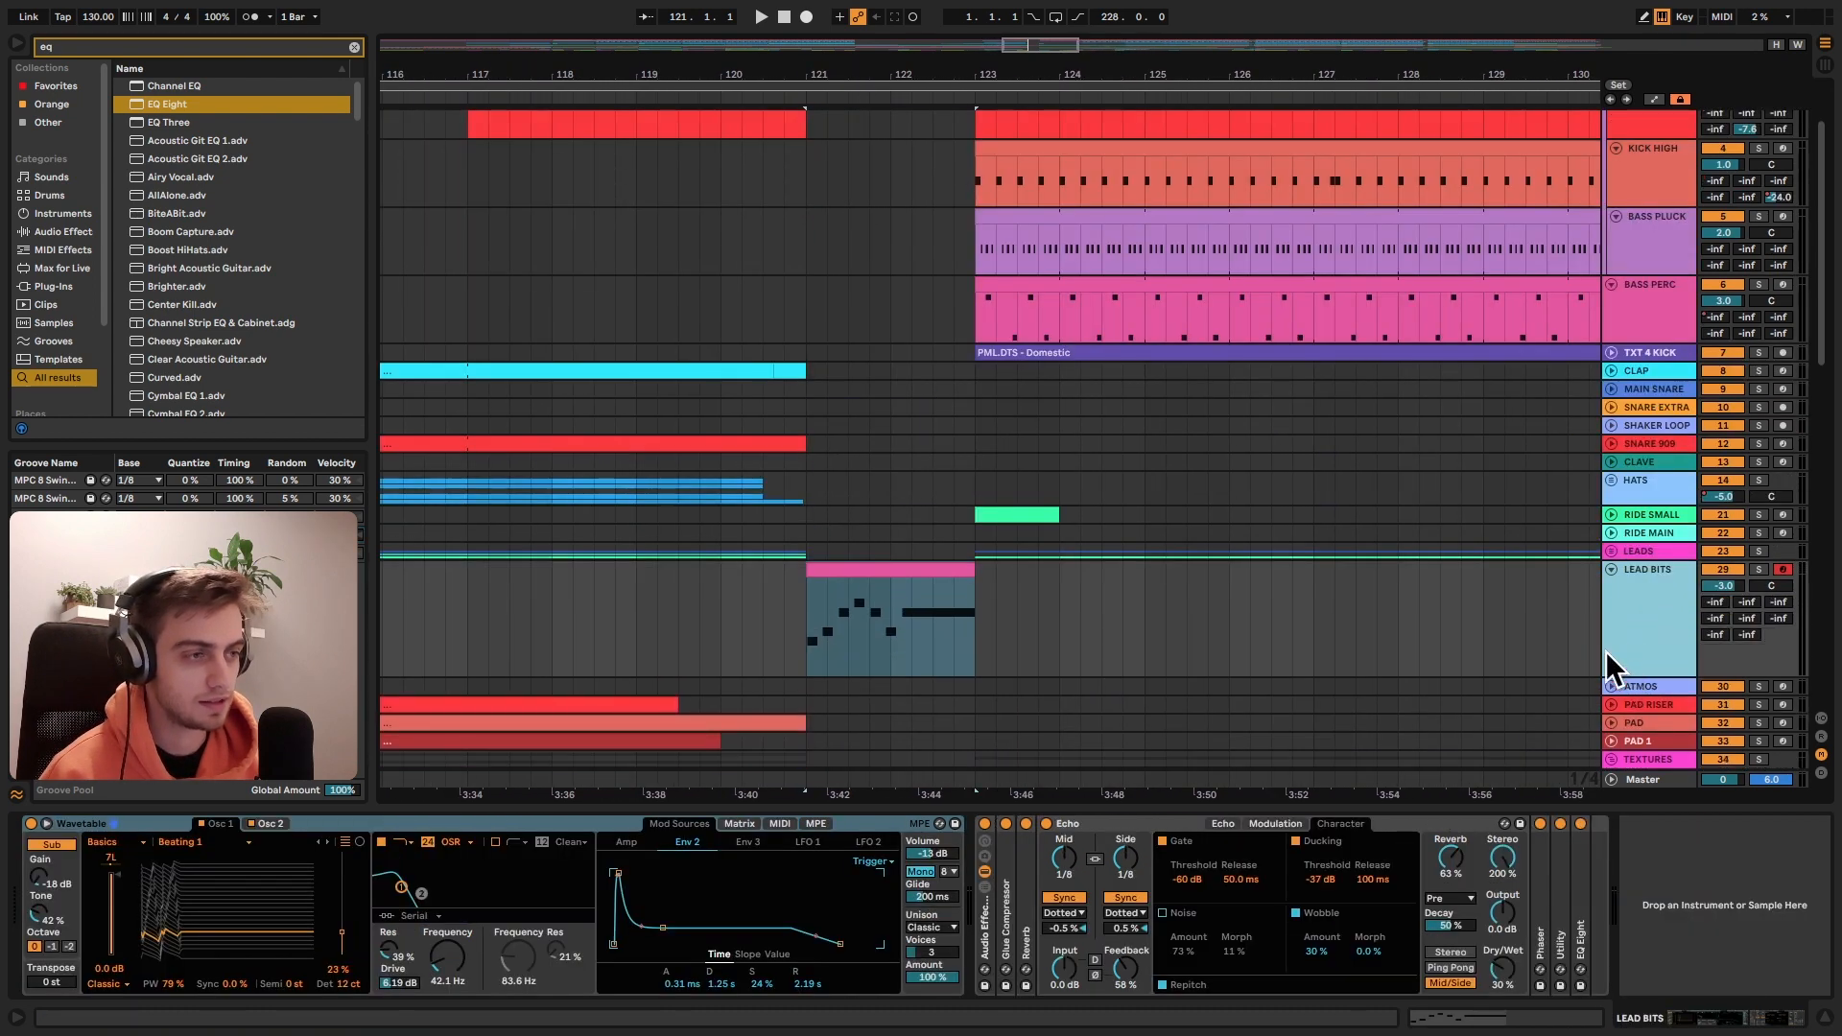
pyautogui.scroll(-2, 1027, 545)
pyautogui.click(915, 478)
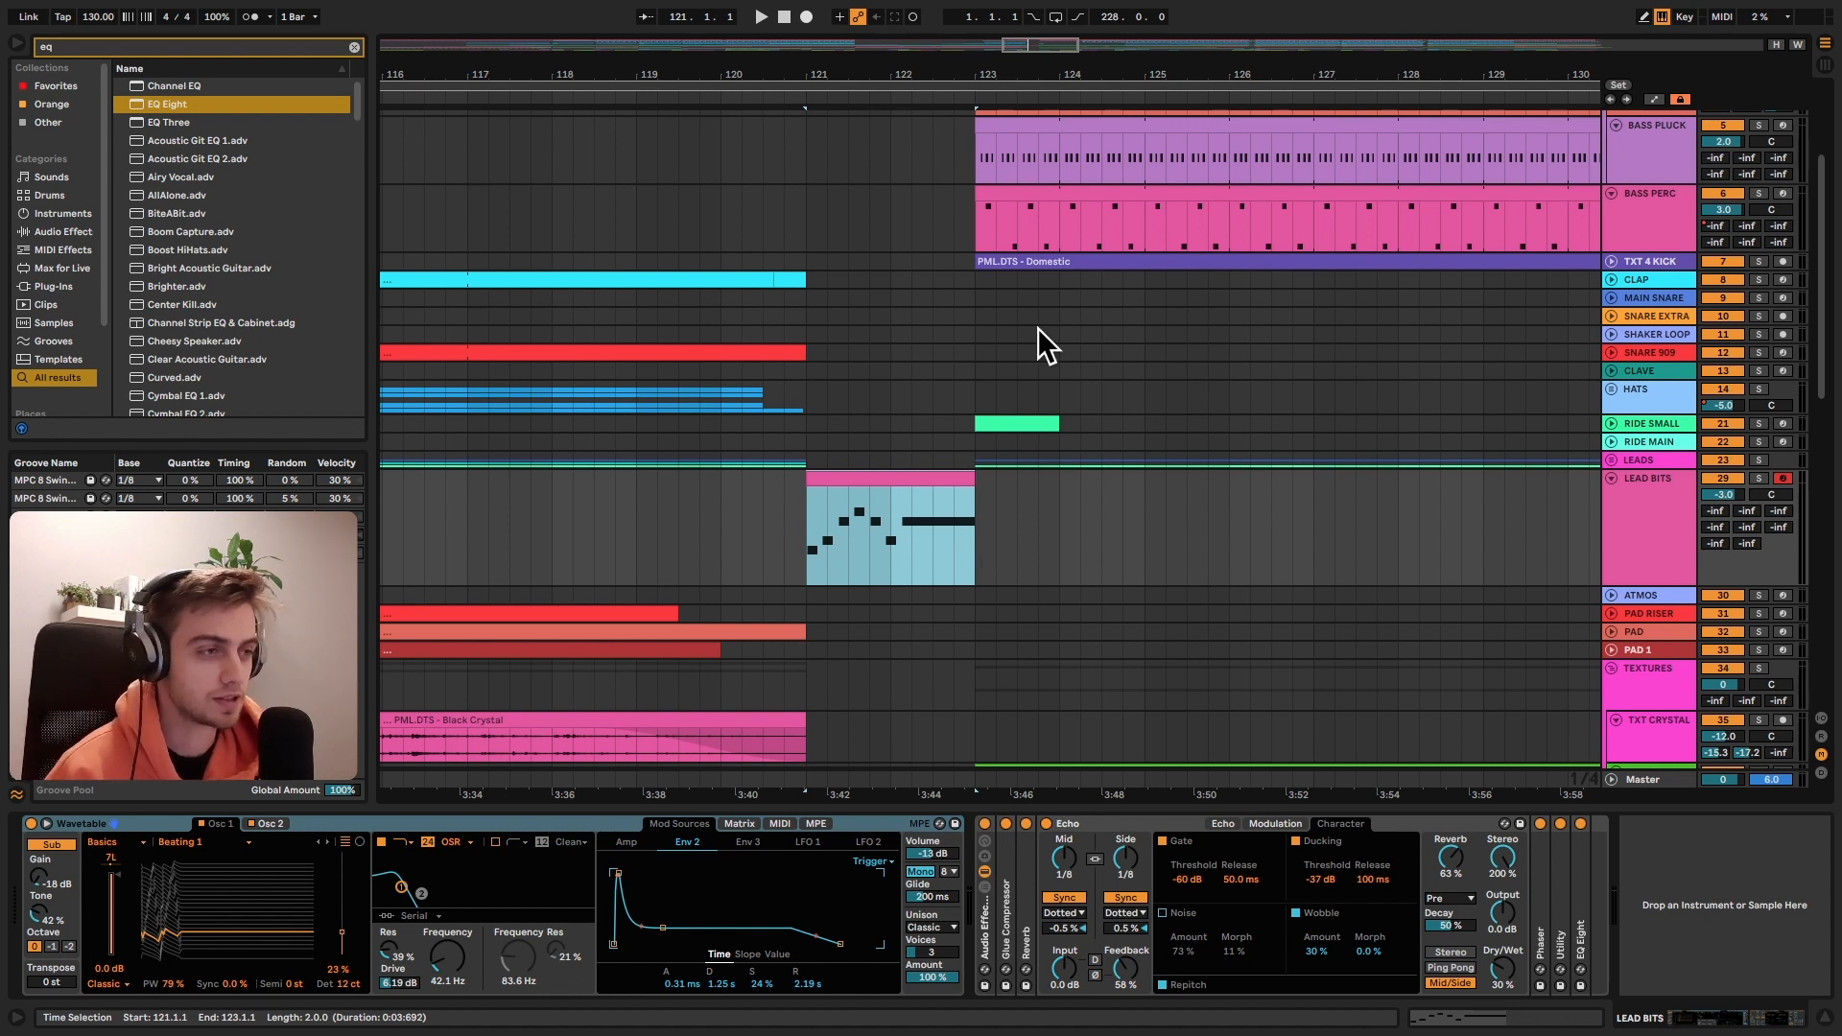
pyautogui.click(975, 333)
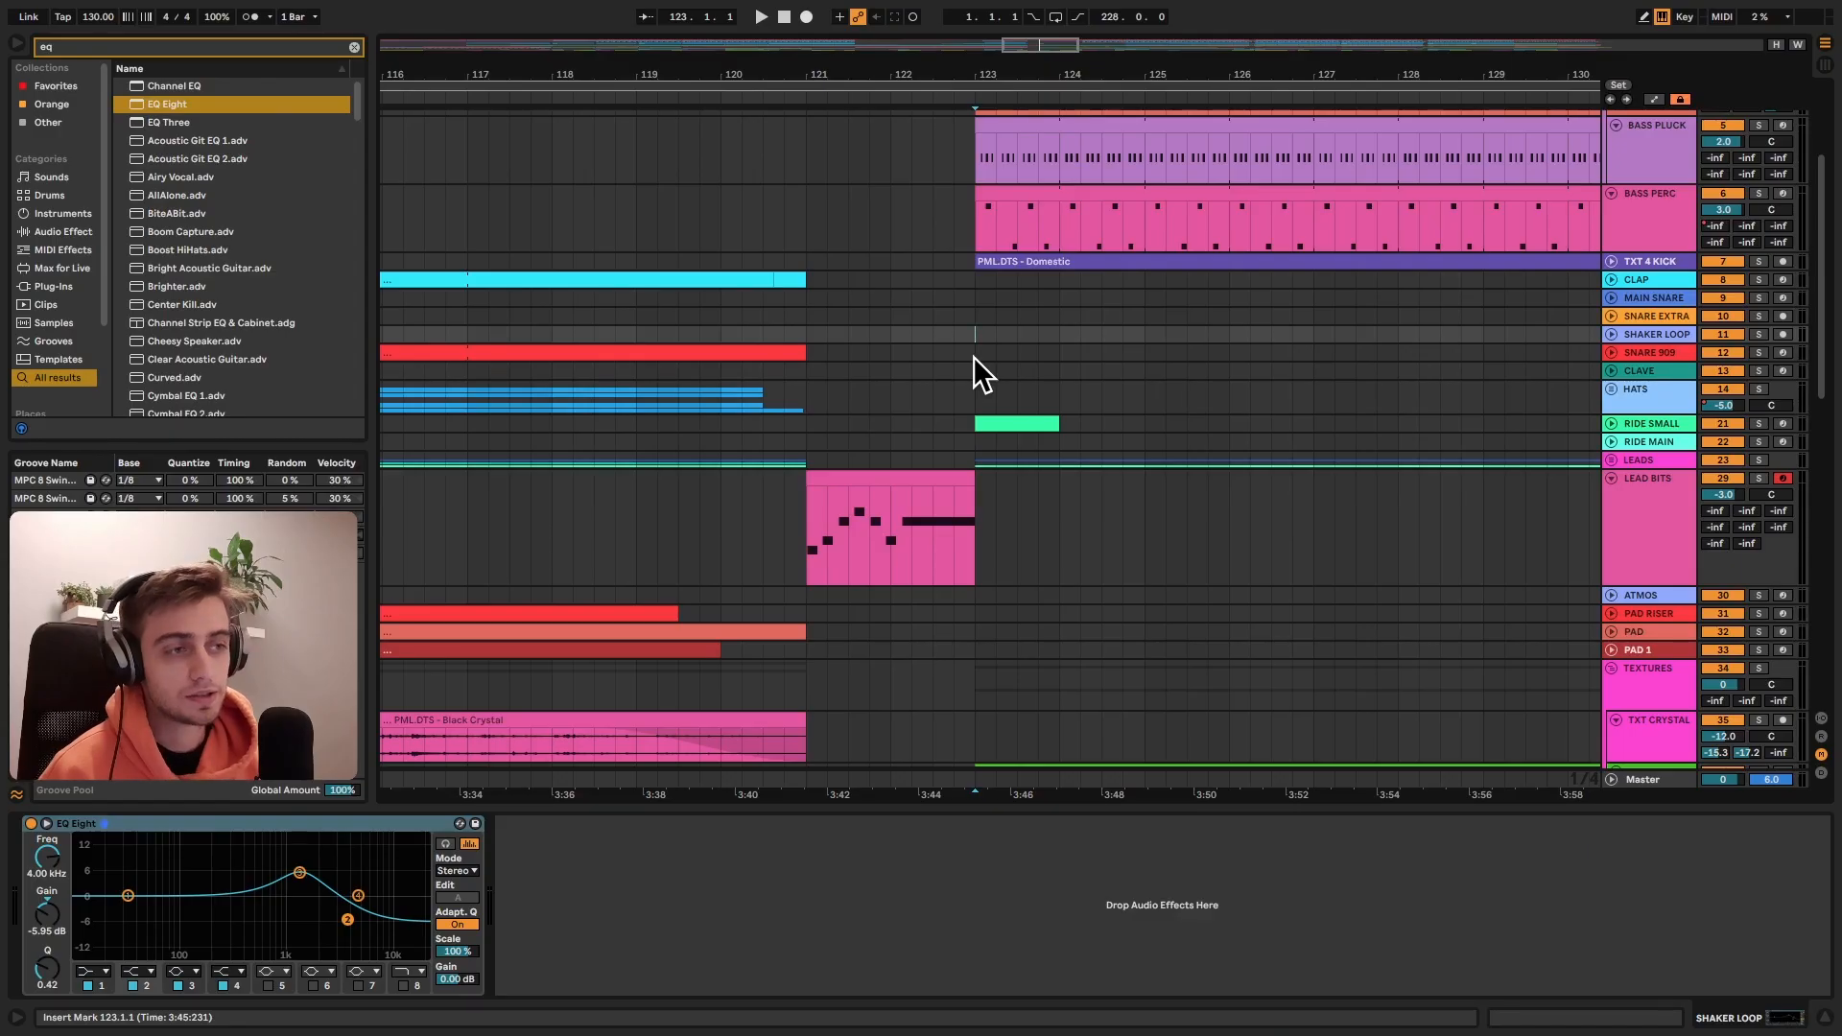
# - Play the transition into bar 123 with the LEAD BITS clip deactivated, and reactivate the clip
pyautogui.click(897, 467)
pyautogui.press('0')
pyautogui.click(615, 509)
pyautogui.press('space')
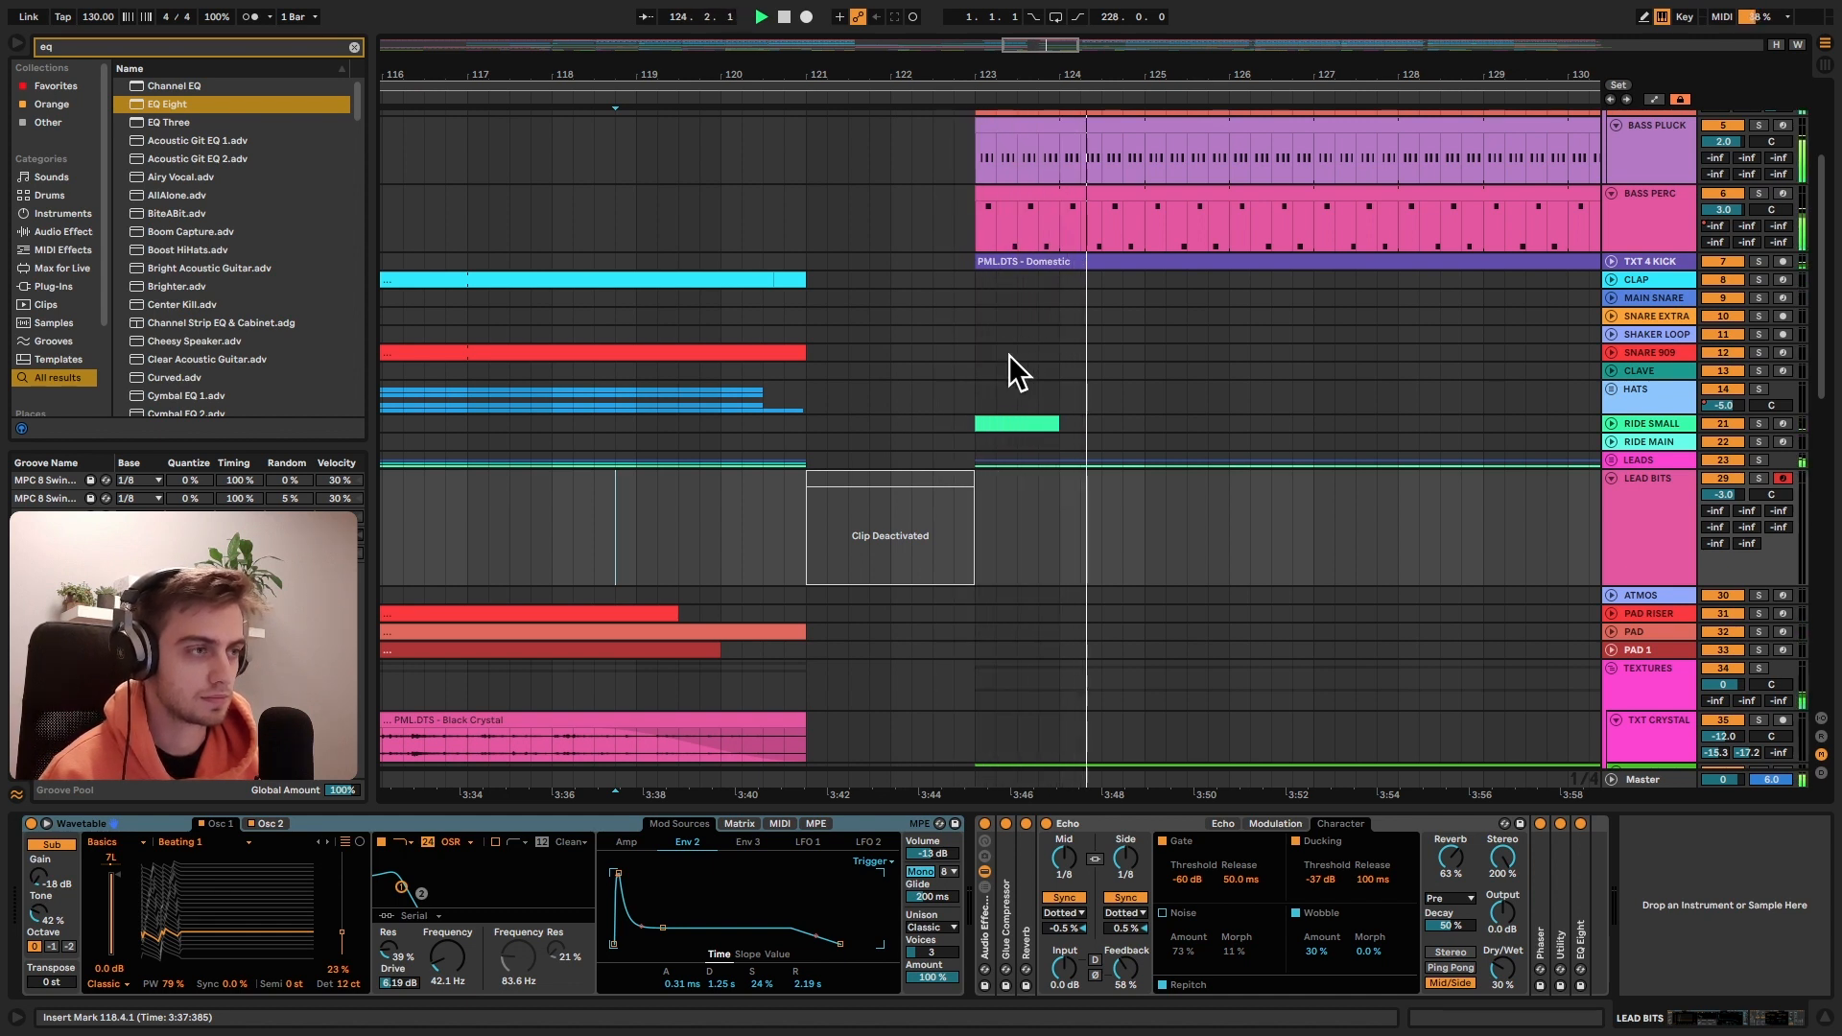
pyautogui.press('space')
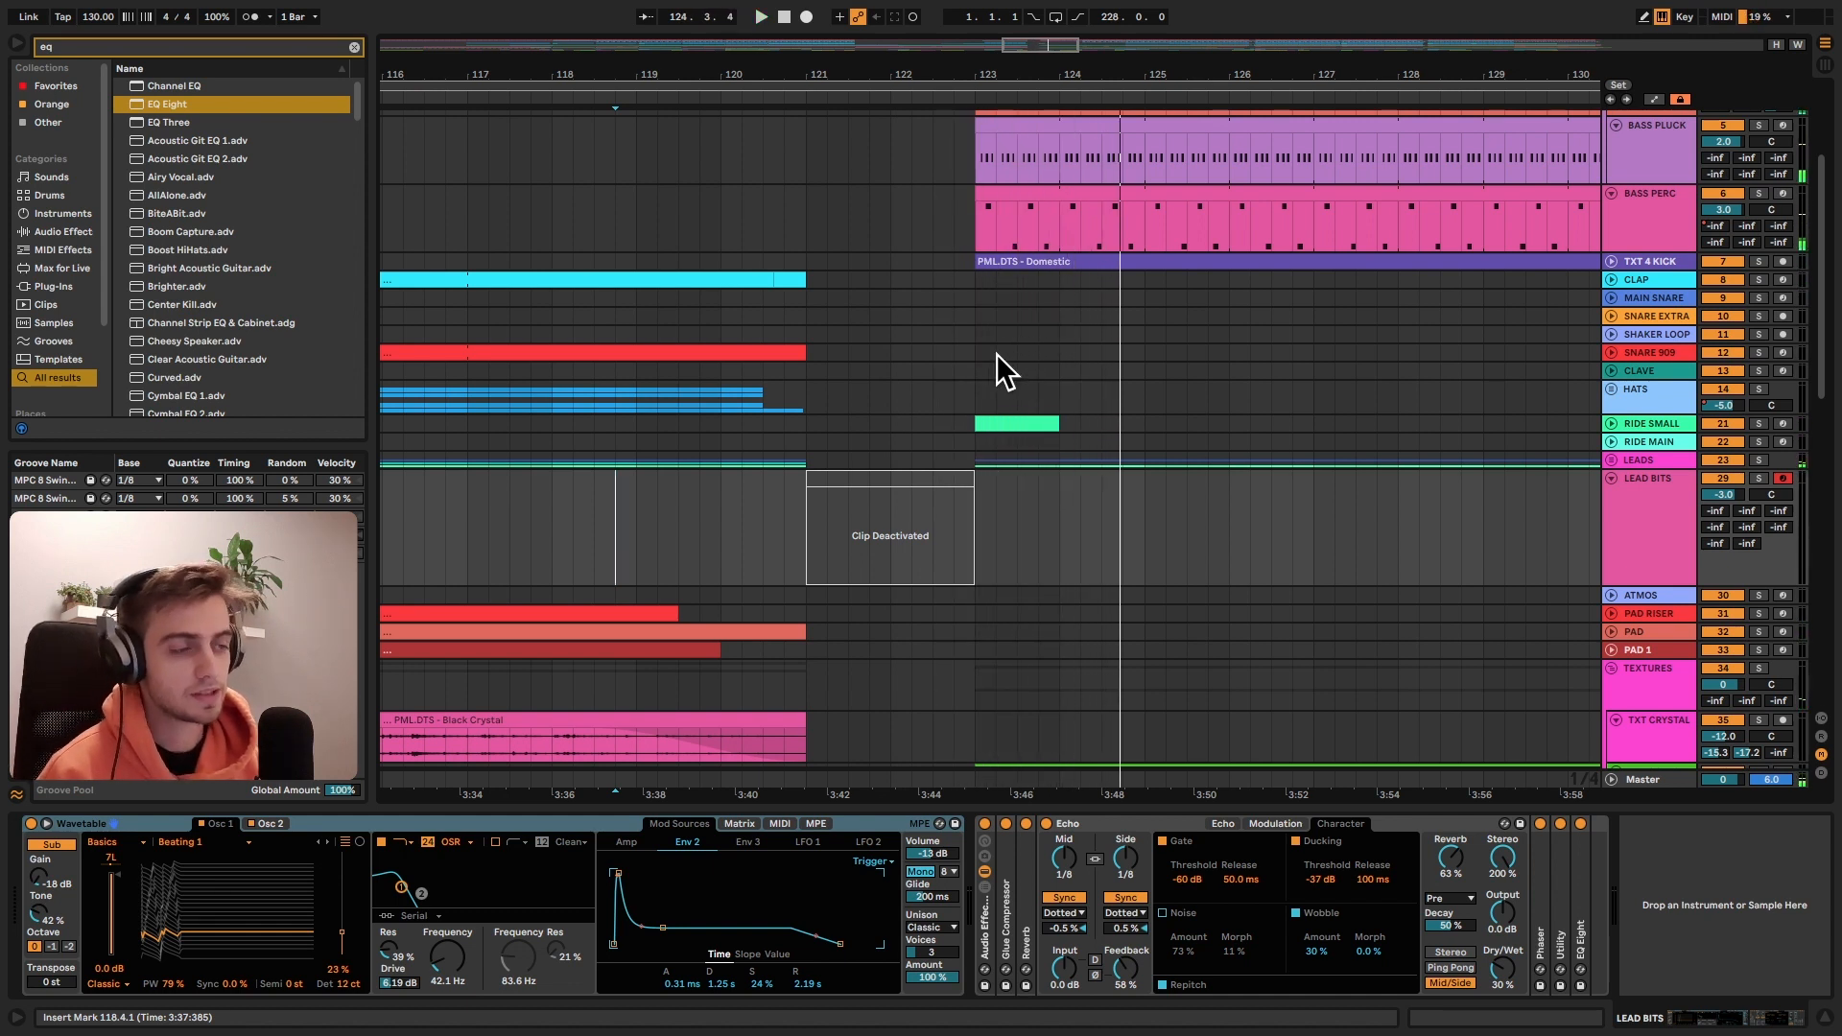
pyautogui.click(934, 471)
pyautogui.press('0')
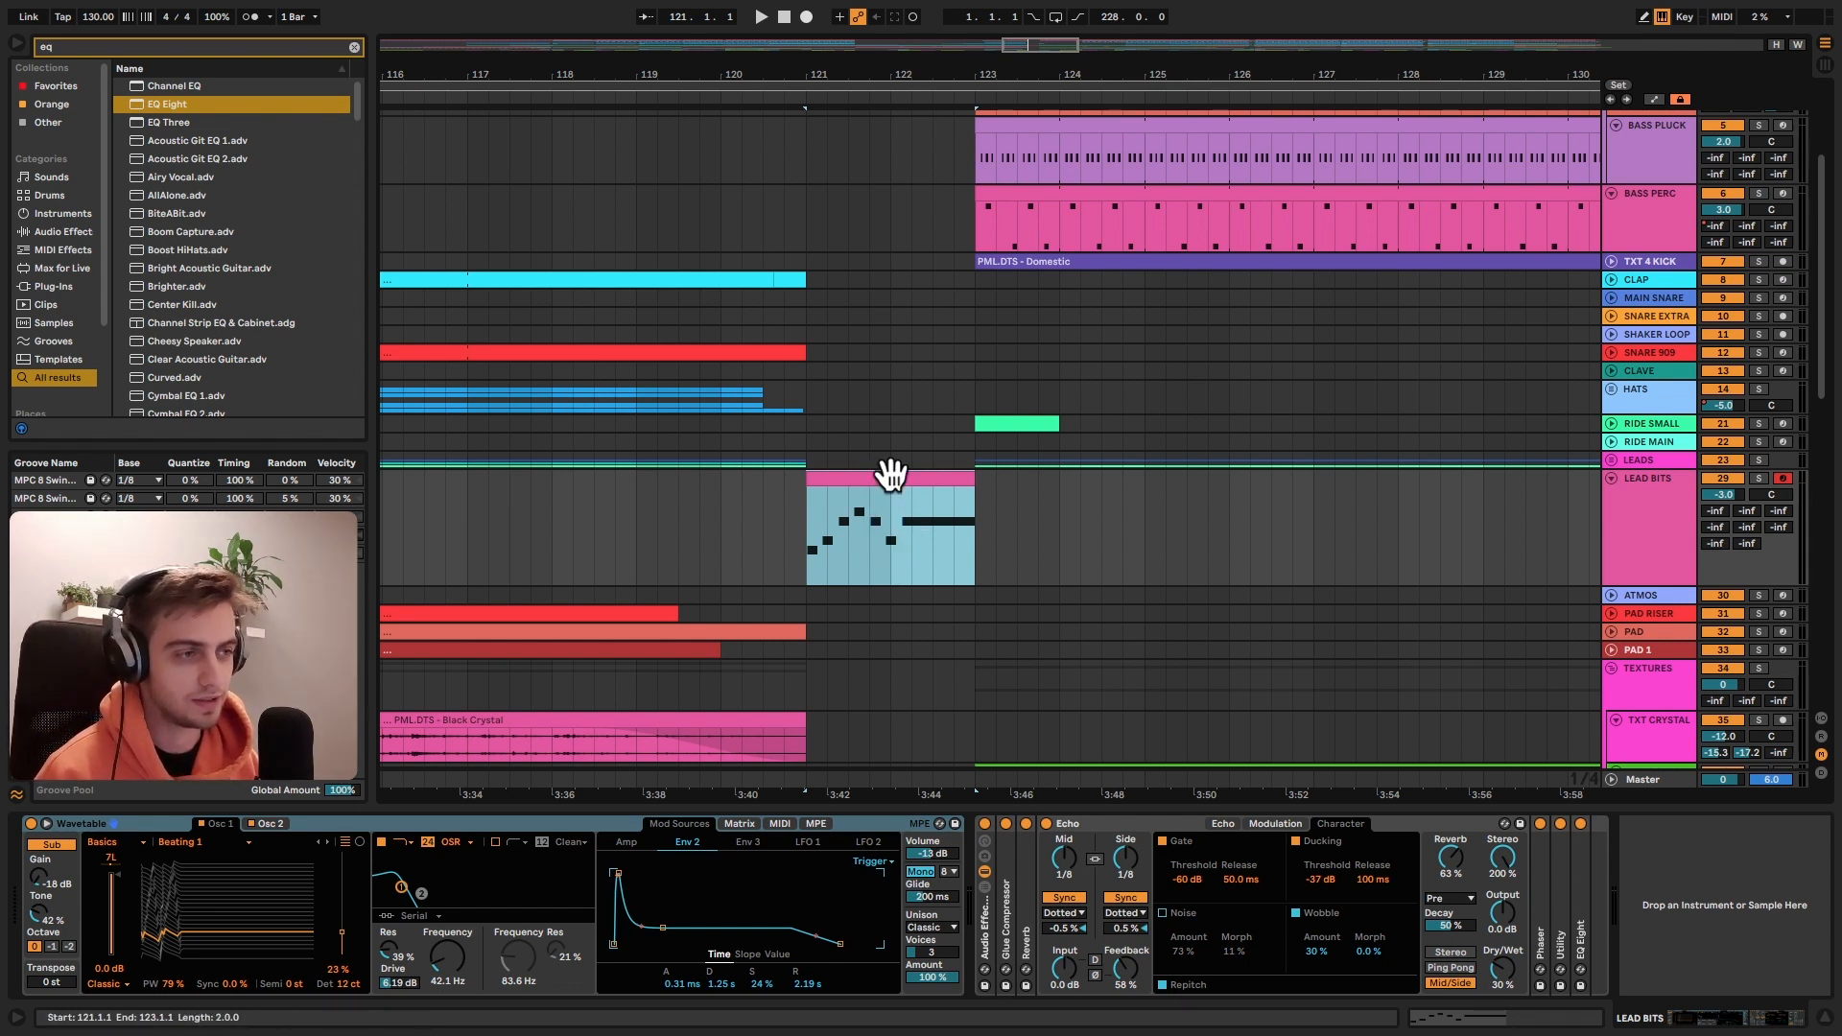
# - Audition the LEAD BITS Wavetable by toggling its oscillators, and bypass the Audio Effect Rack to hear the dry sound
pyautogui.click(250, 823)
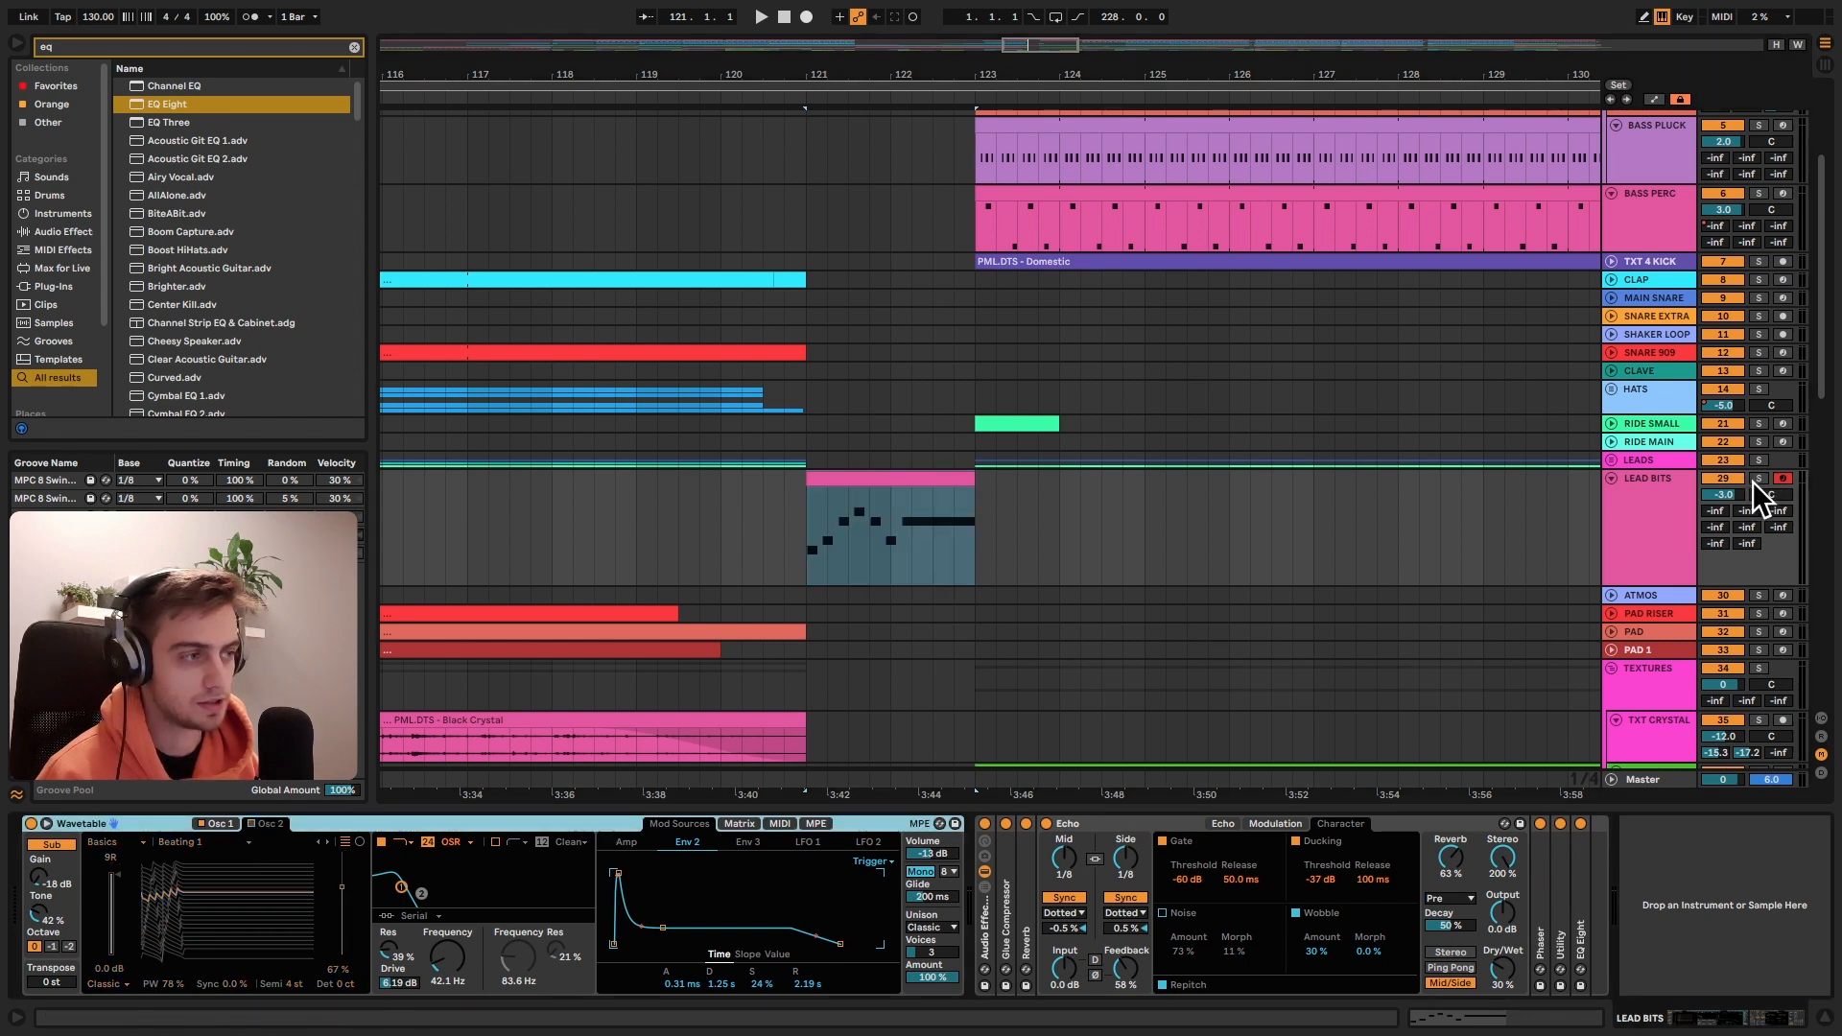
pyautogui.click(223, 823)
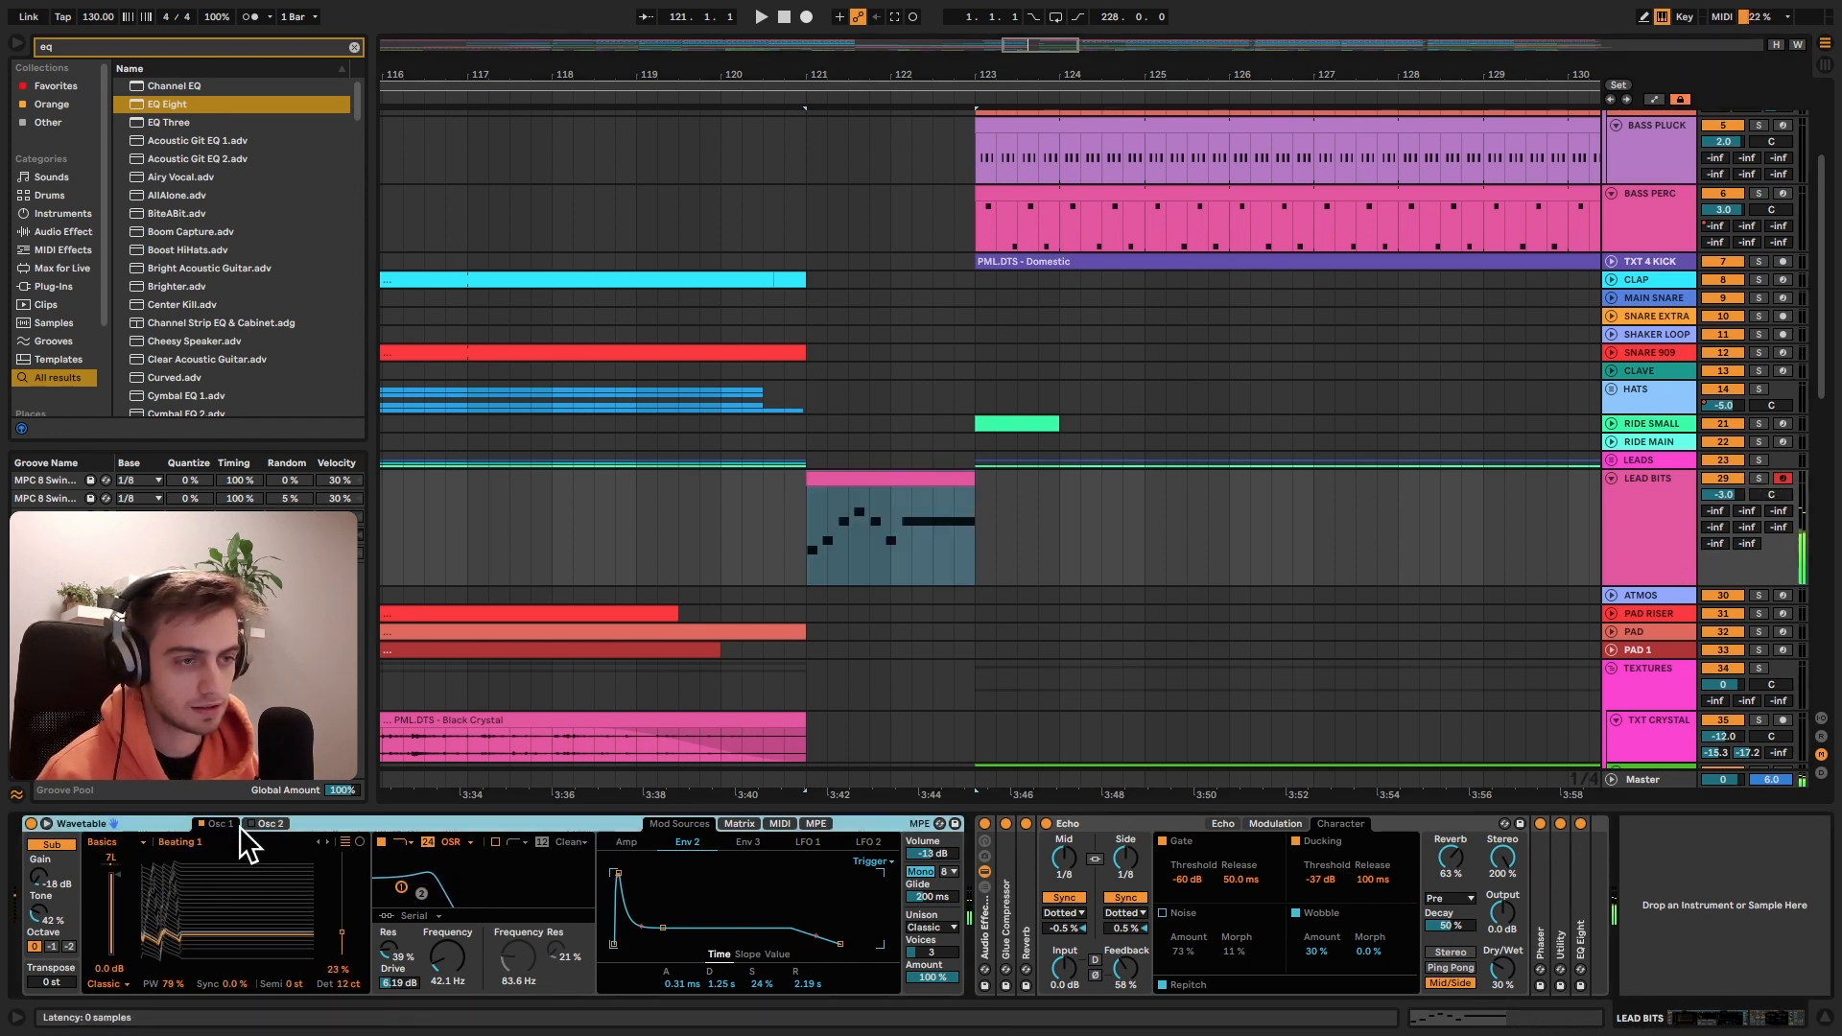
pyautogui.click(986, 824)
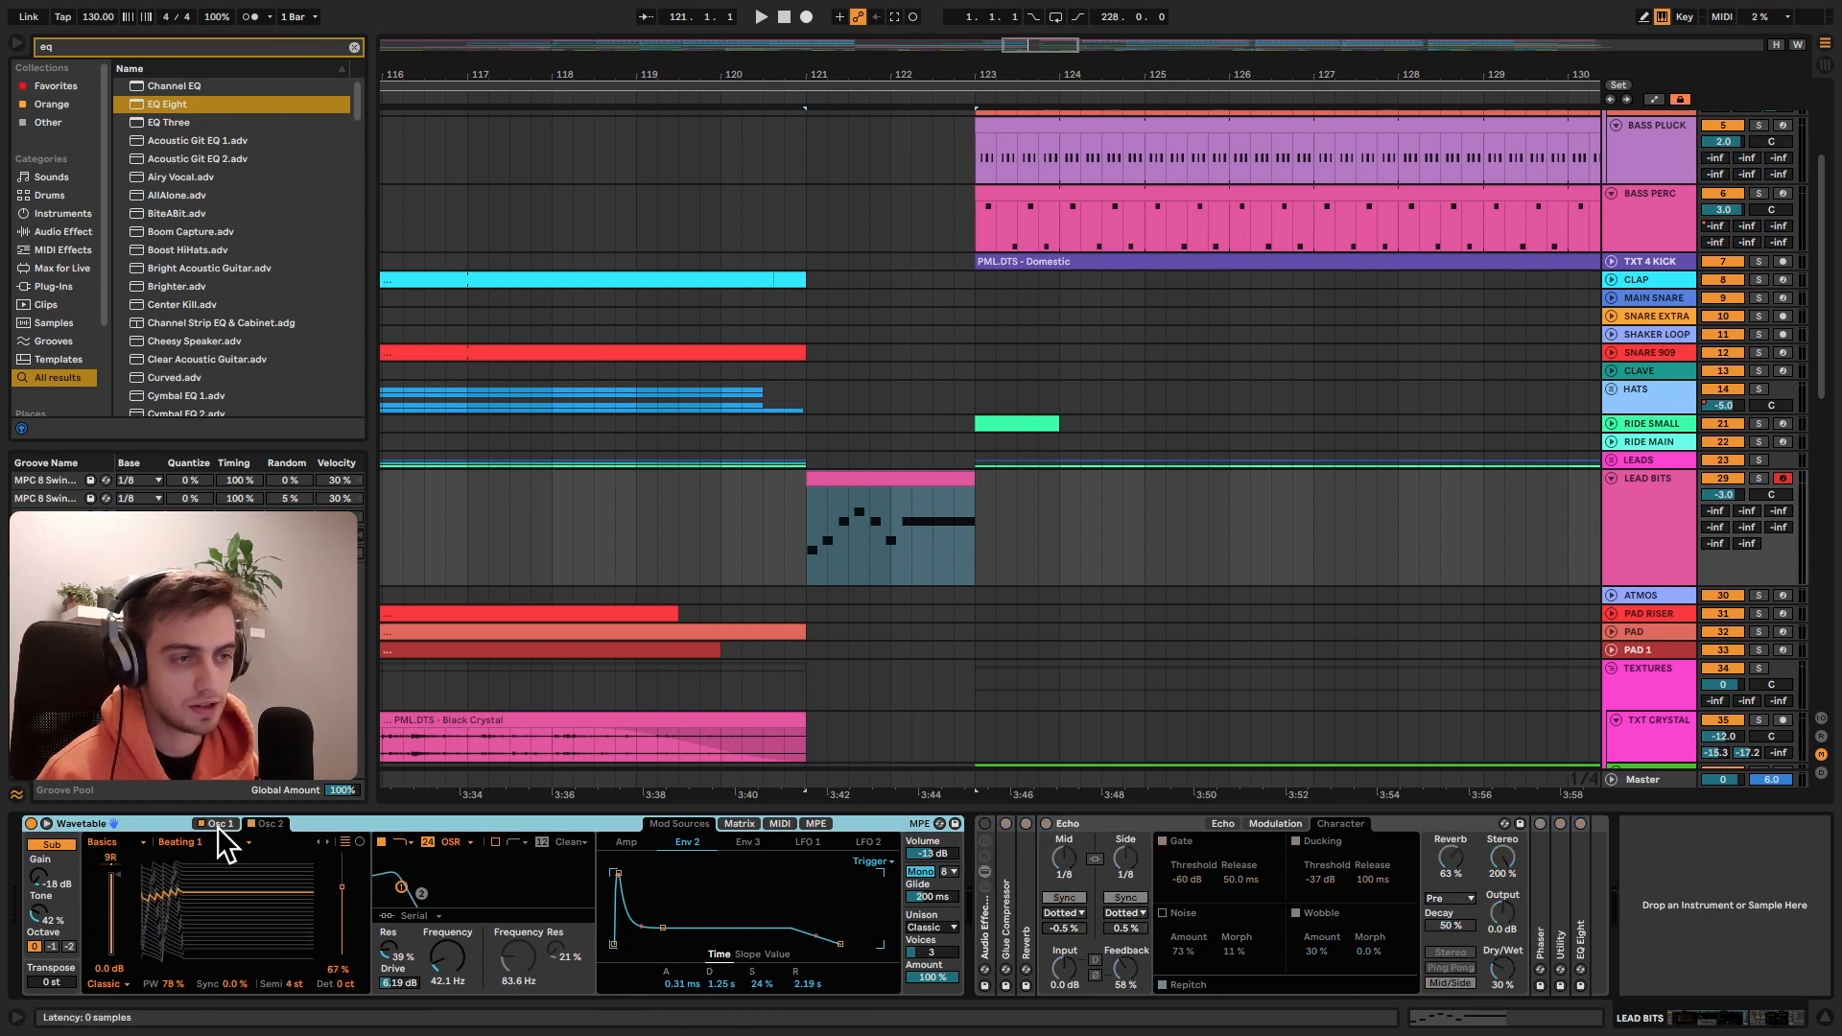
pyautogui.click(251, 825)
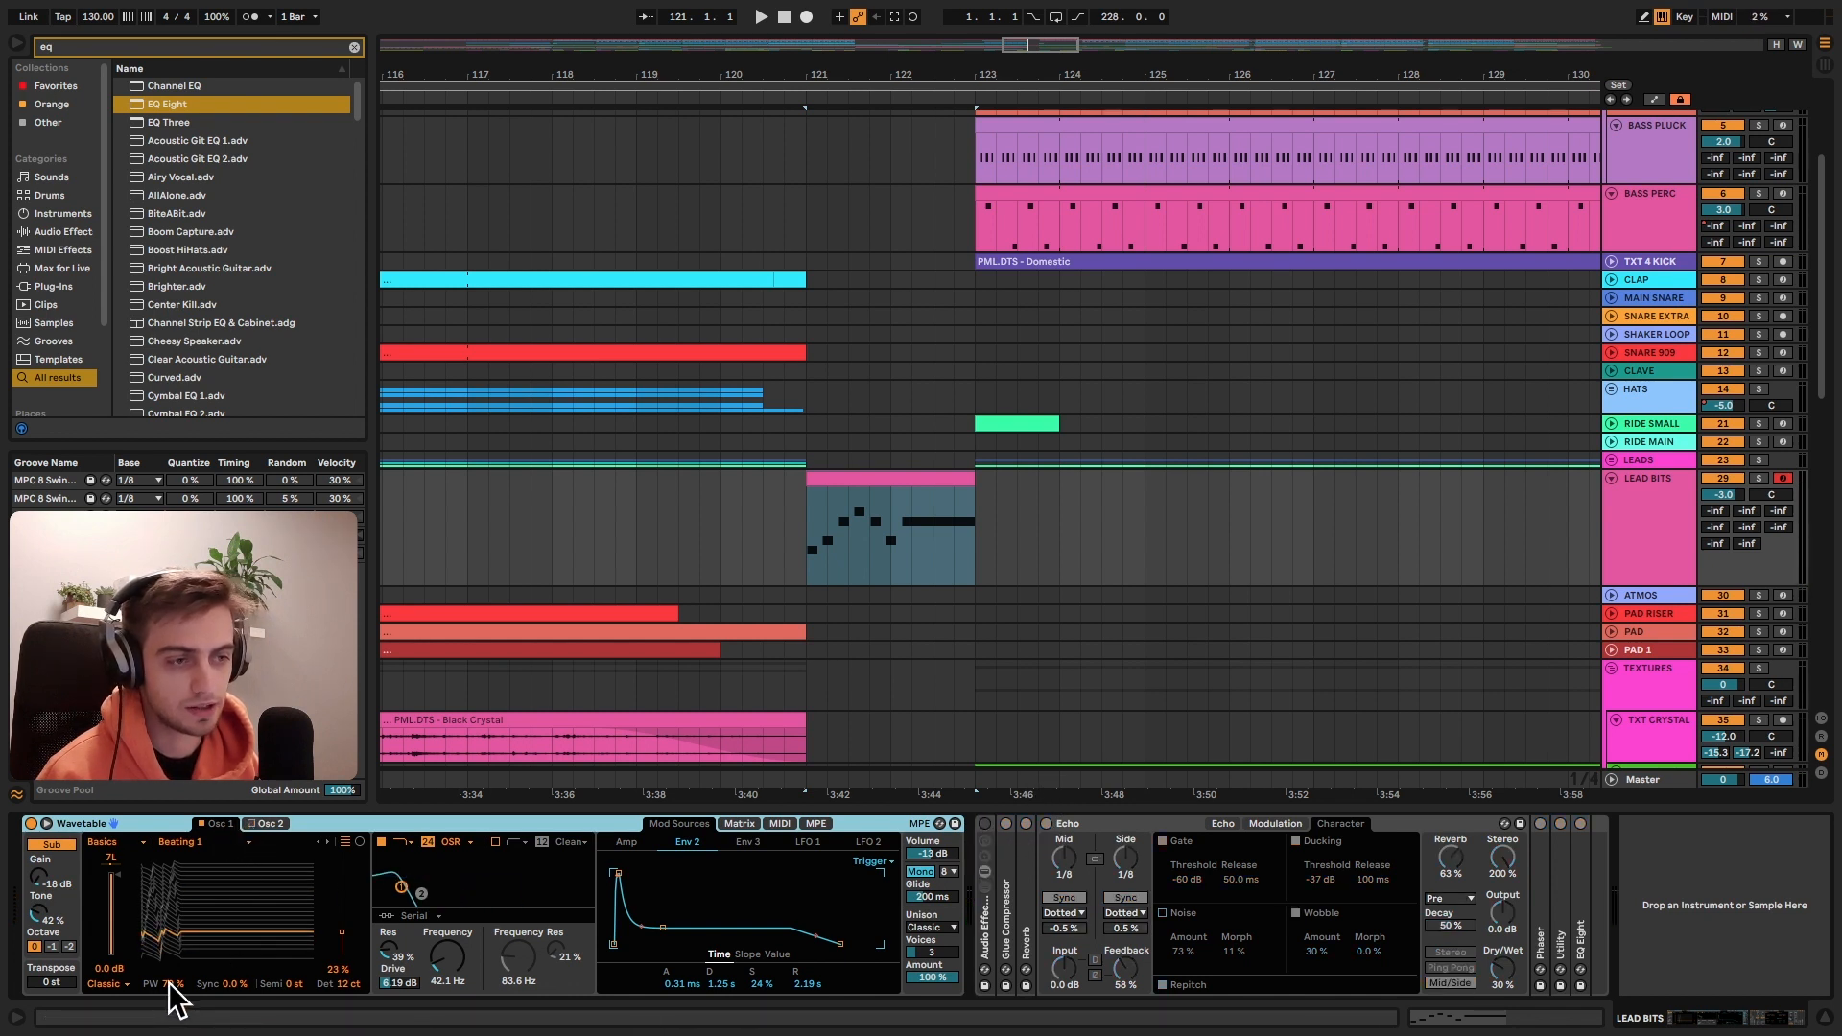
# - Try a different pulse width on Osc 1, undo it, and compare the dry sound with Osc 2 off and on
pyautogui.moveTo(173, 984); pyautogui.dragTo(179, 1035)
pyautogui.hotkey('ctrl', 'z')
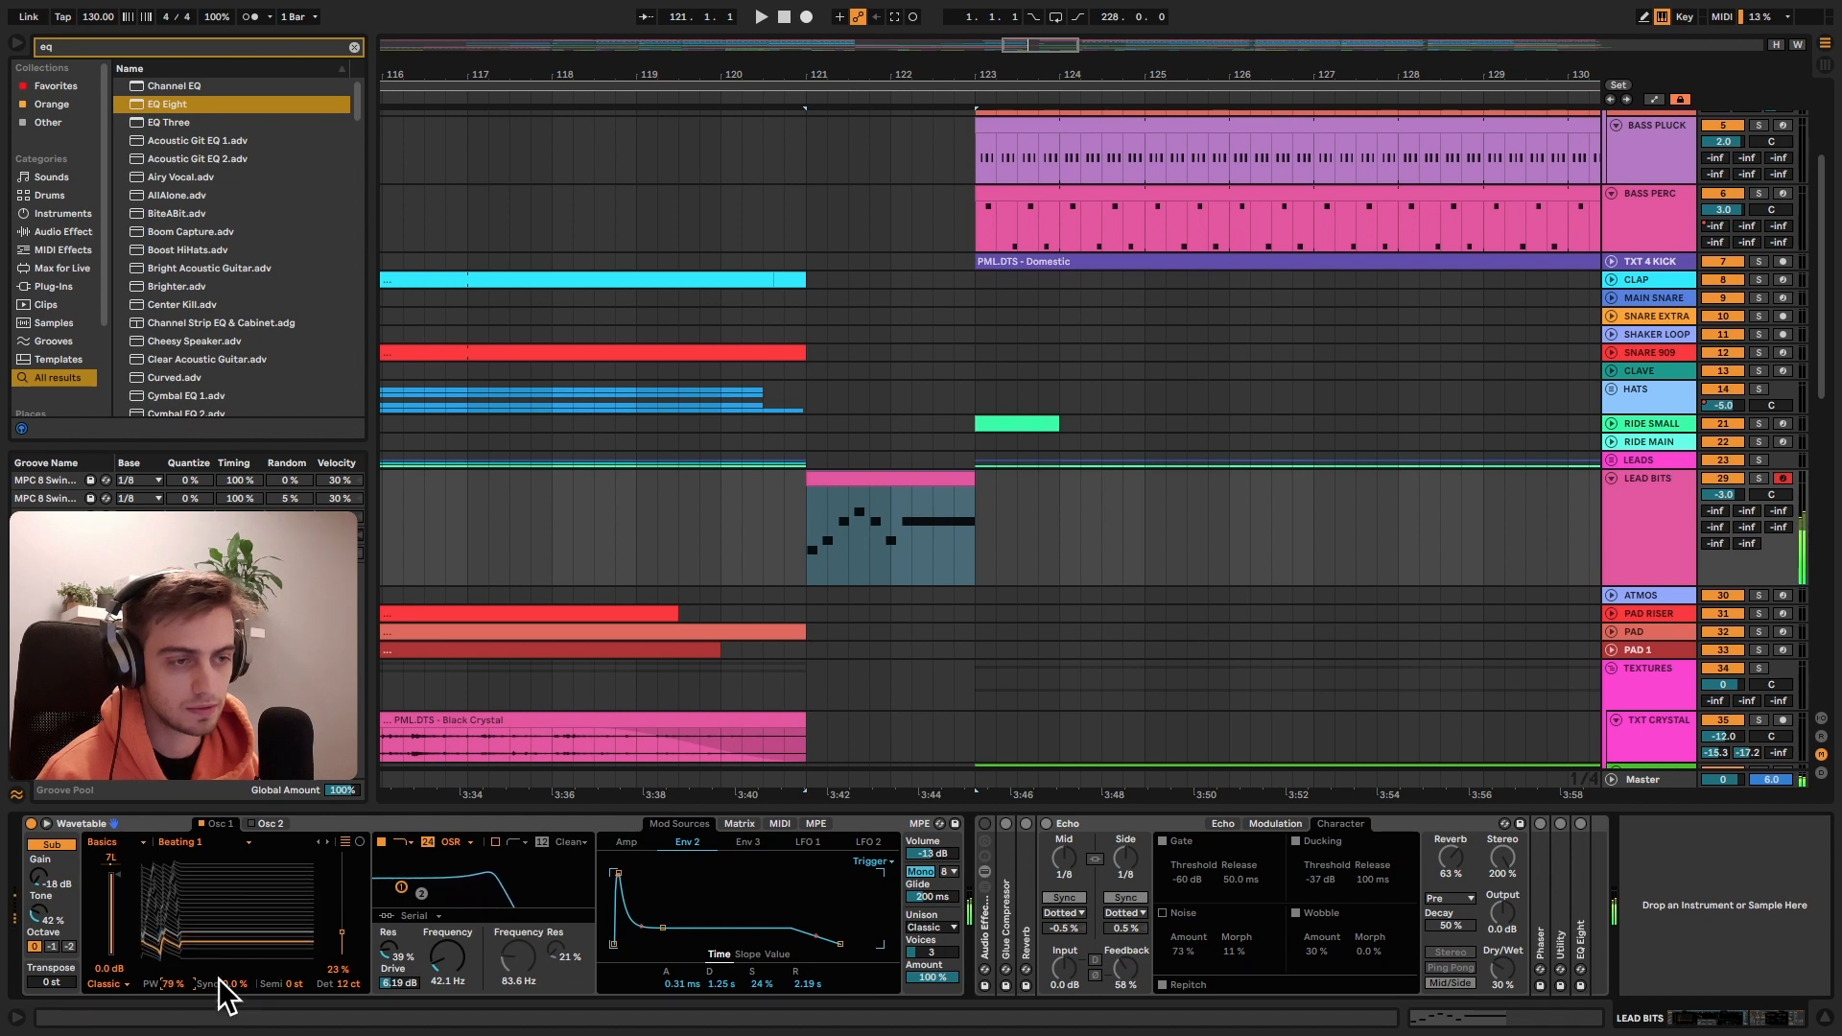
pyautogui.click(257, 825)
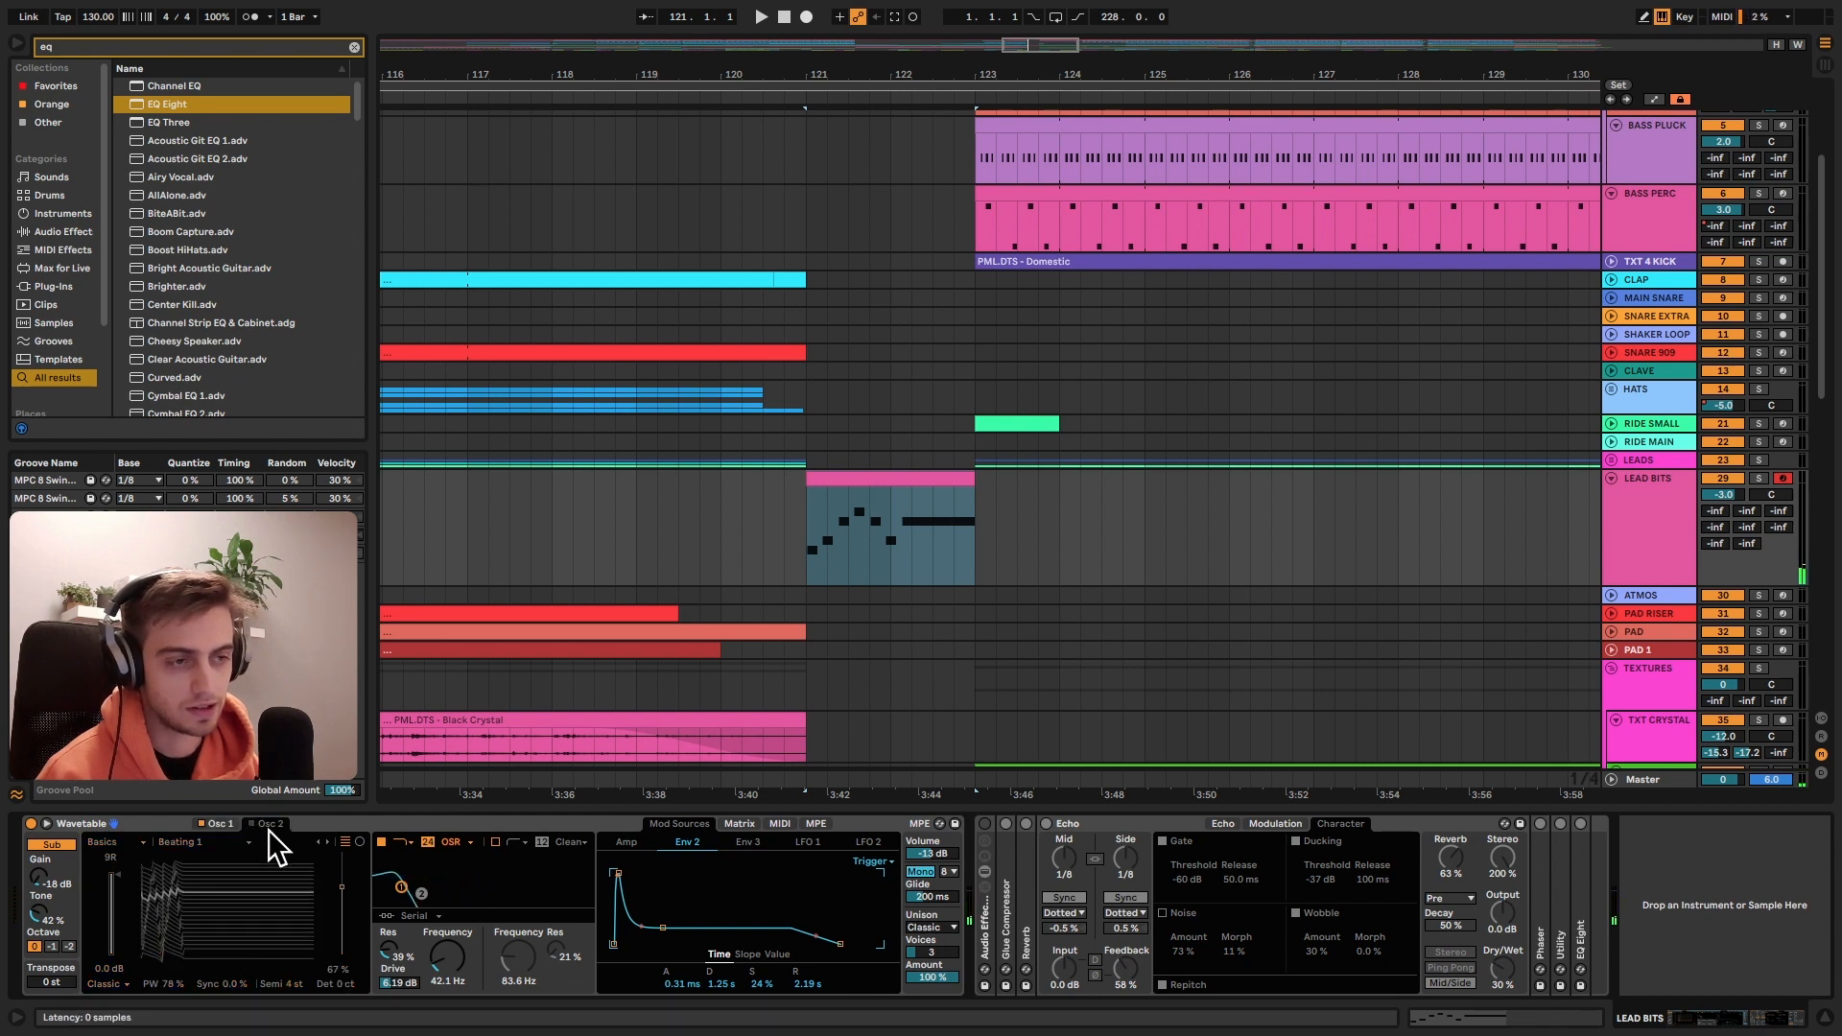
pyautogui.click(248, 824)
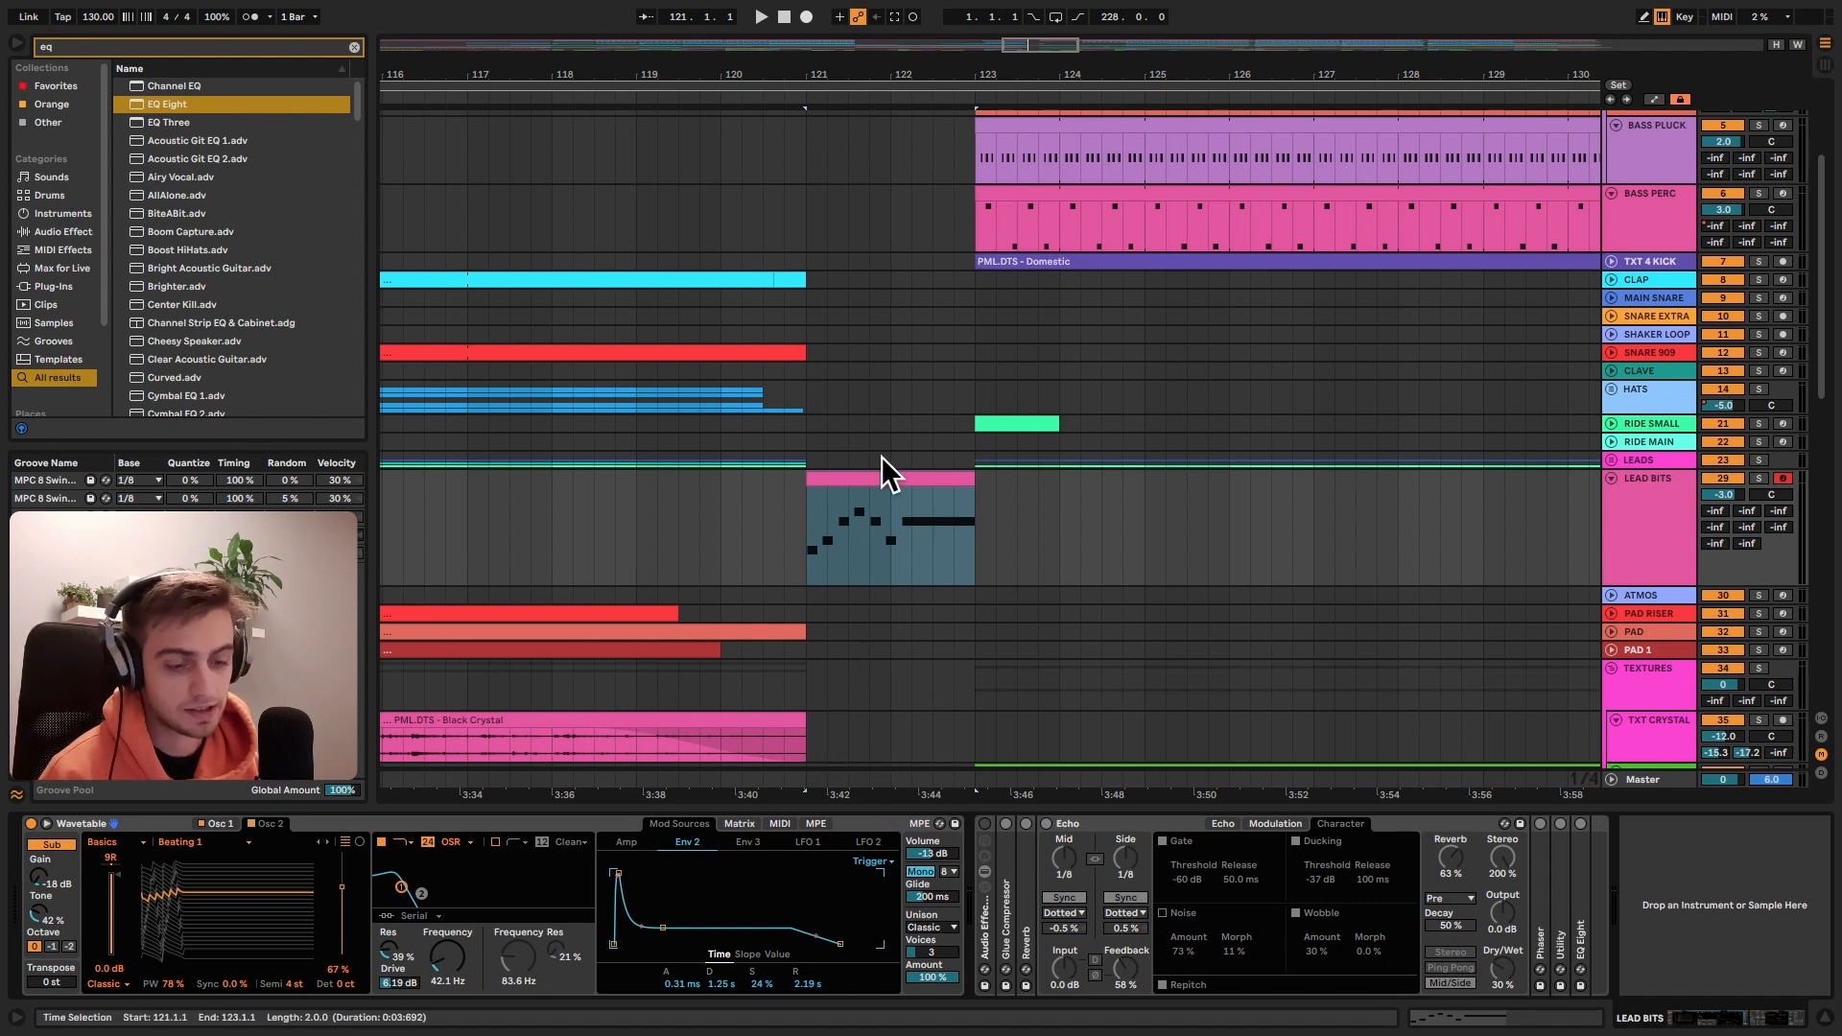
# - Turn the Audio Effect Rack back on and compare the LEAD BITS sound with Echo bypassed and enabled
pyautogui.click(985, 823)
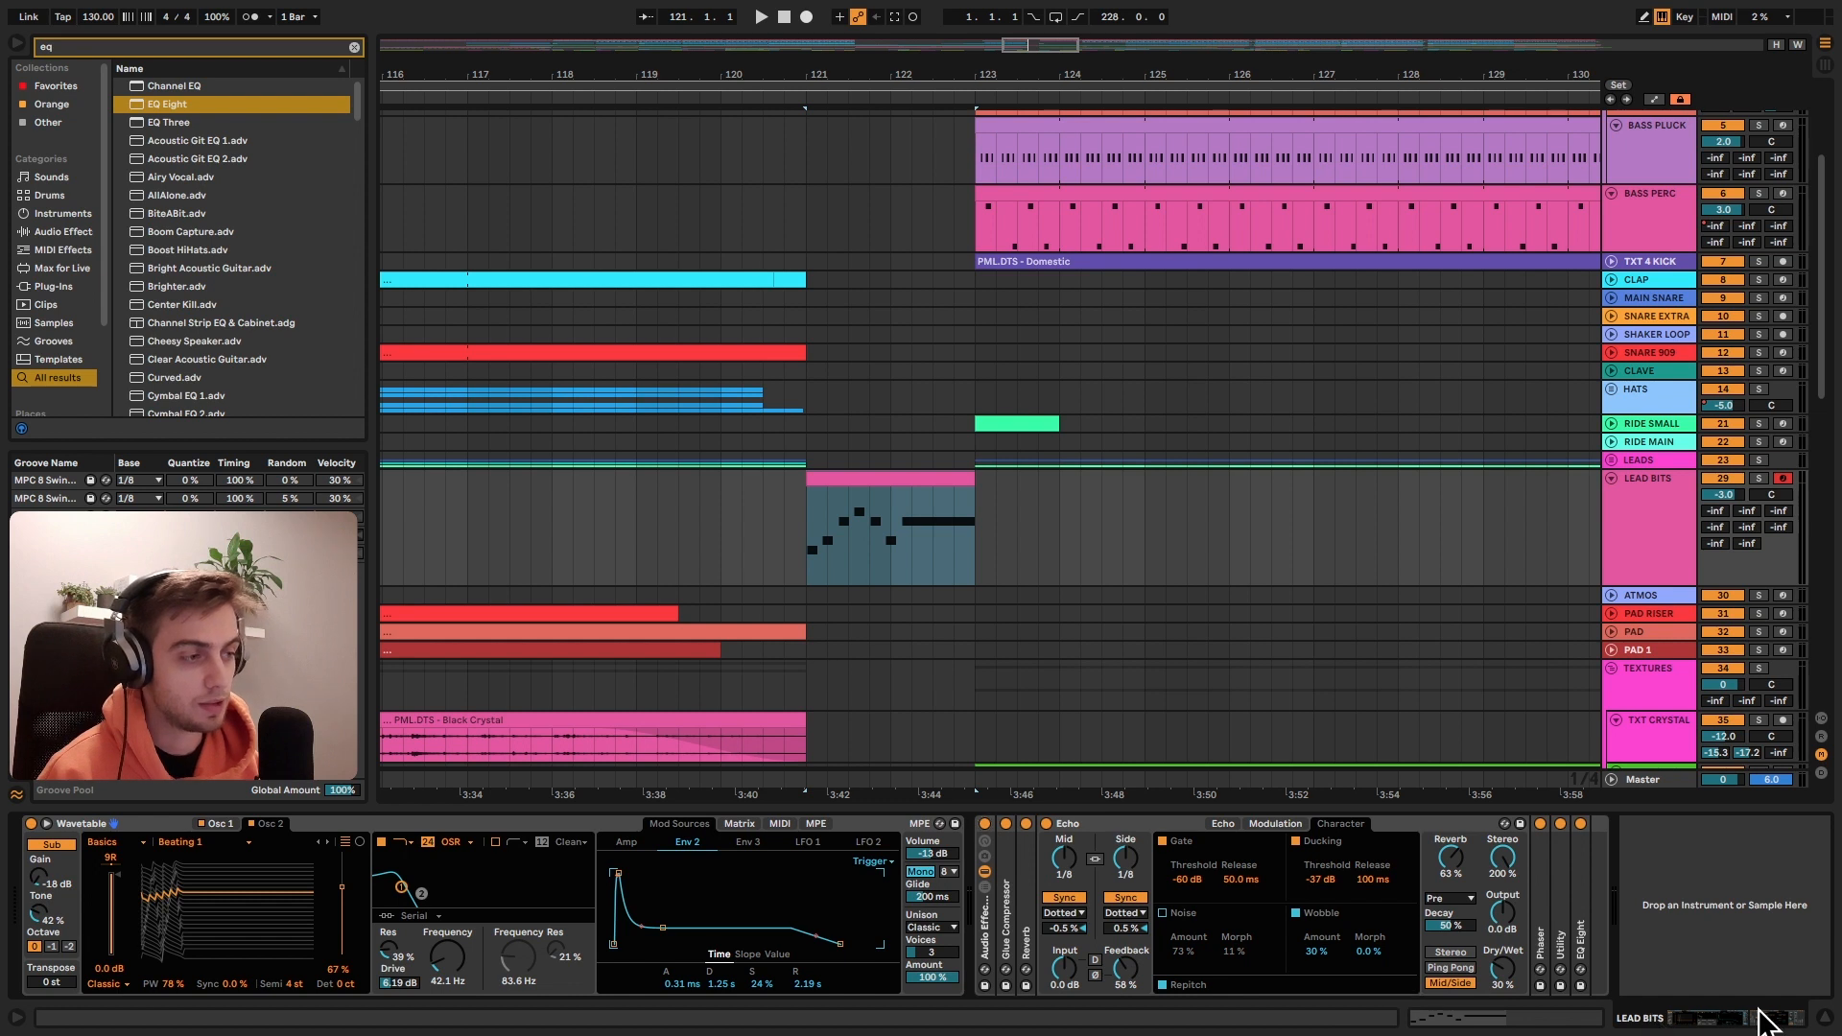
pyautogui.click(1046, 823)
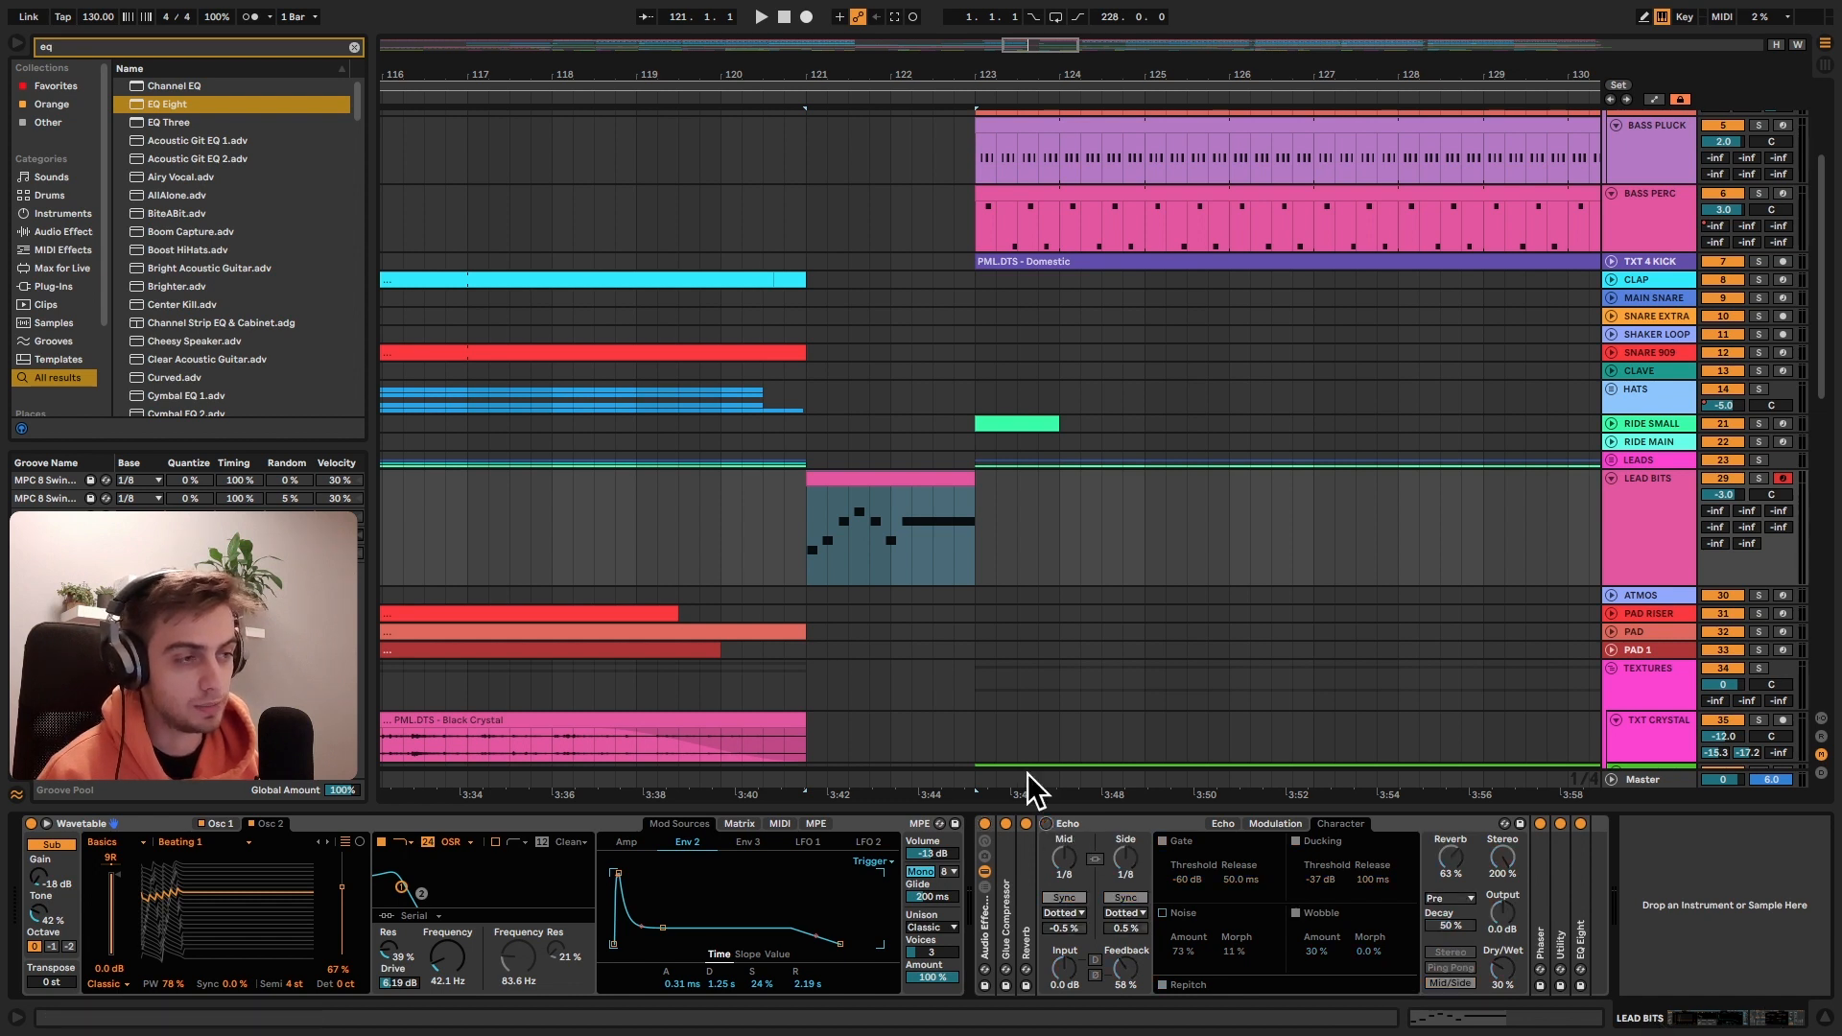
pyautogui.click(912, 479)
pyautogui.click(823, 403)
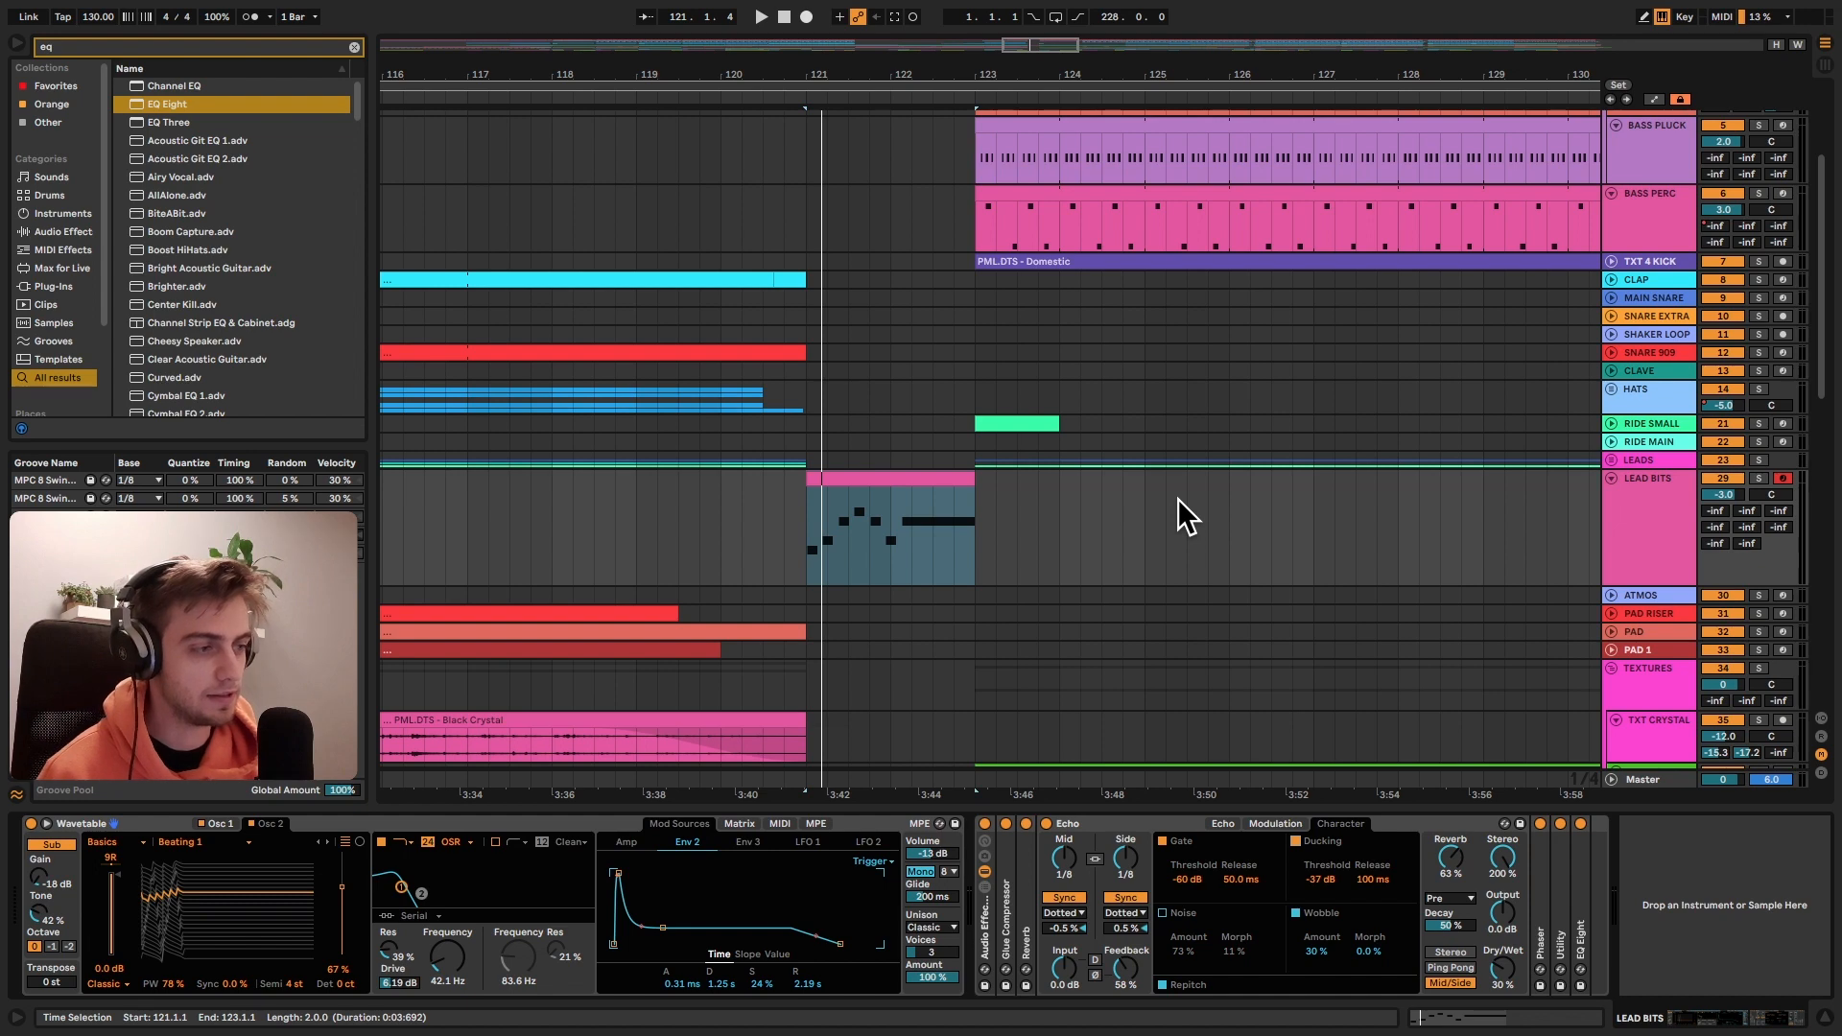
# - Open the LEAD BITS clip's notes, check the Half-whole scale setting, and limit the piano roll to in-scale notes
pyautogui.doubleClick(889, 480)
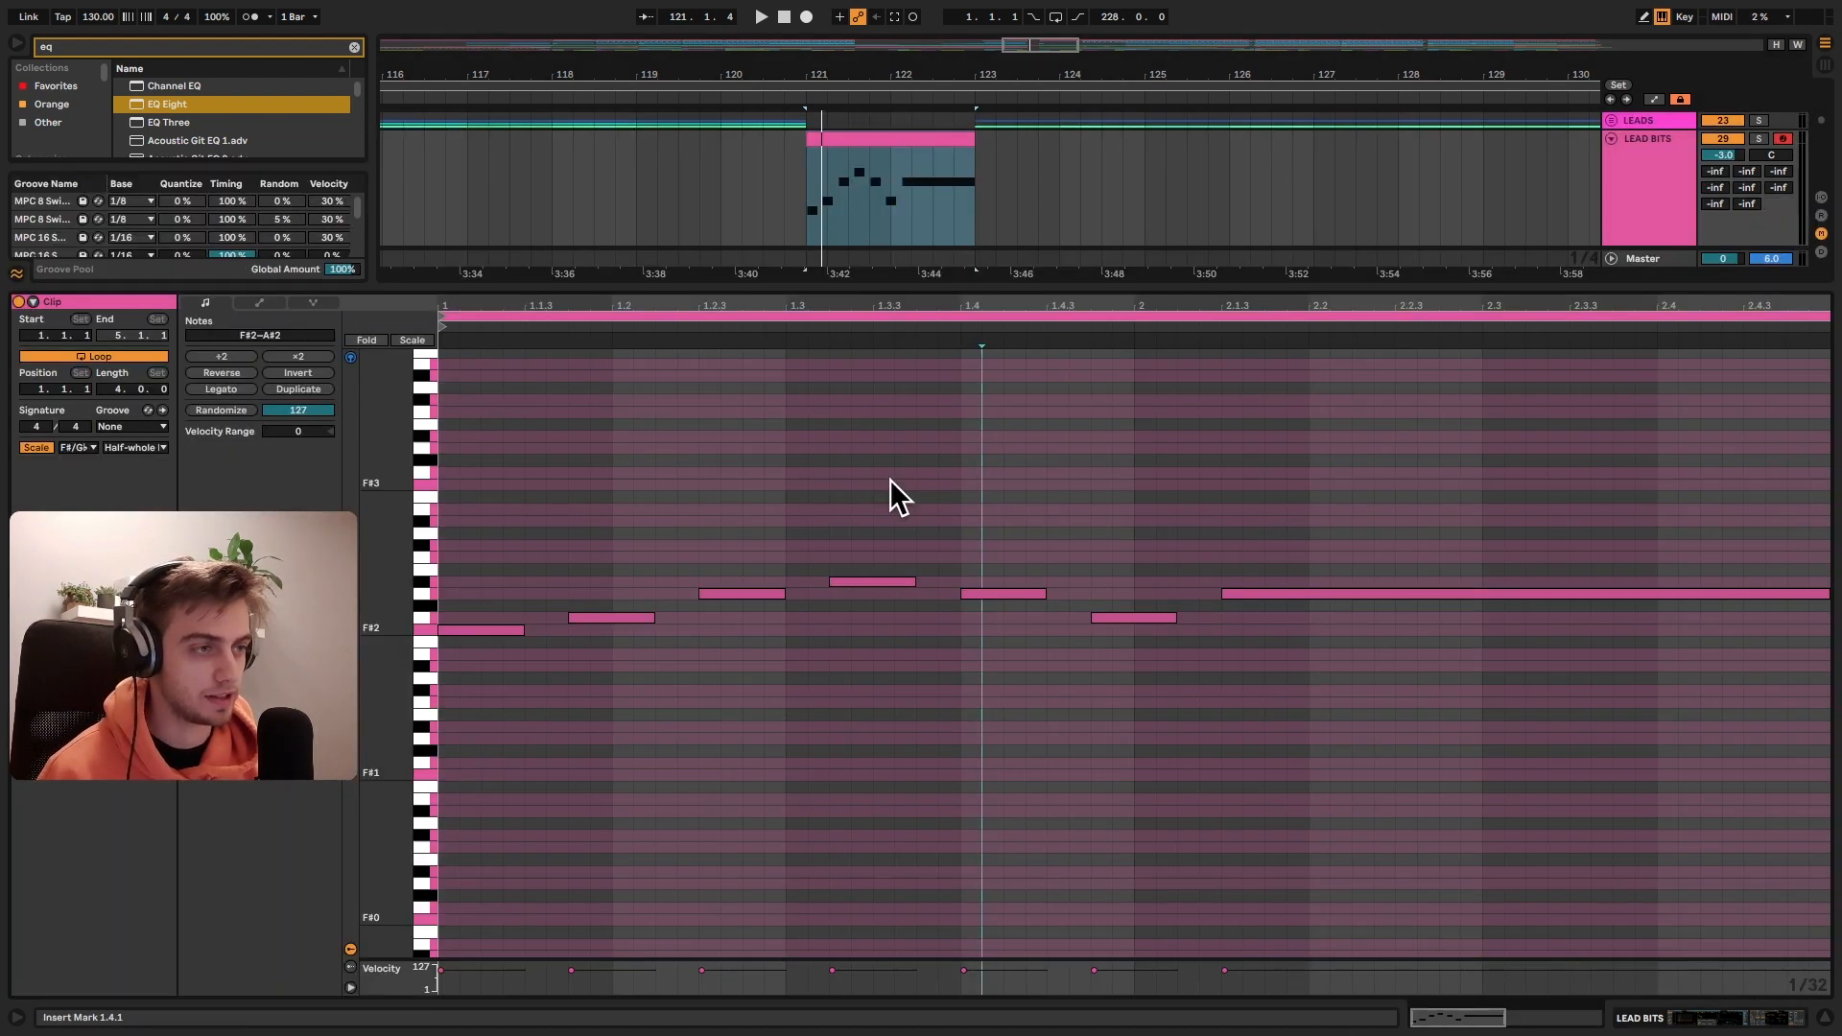
pyautogui.click(152, 448)
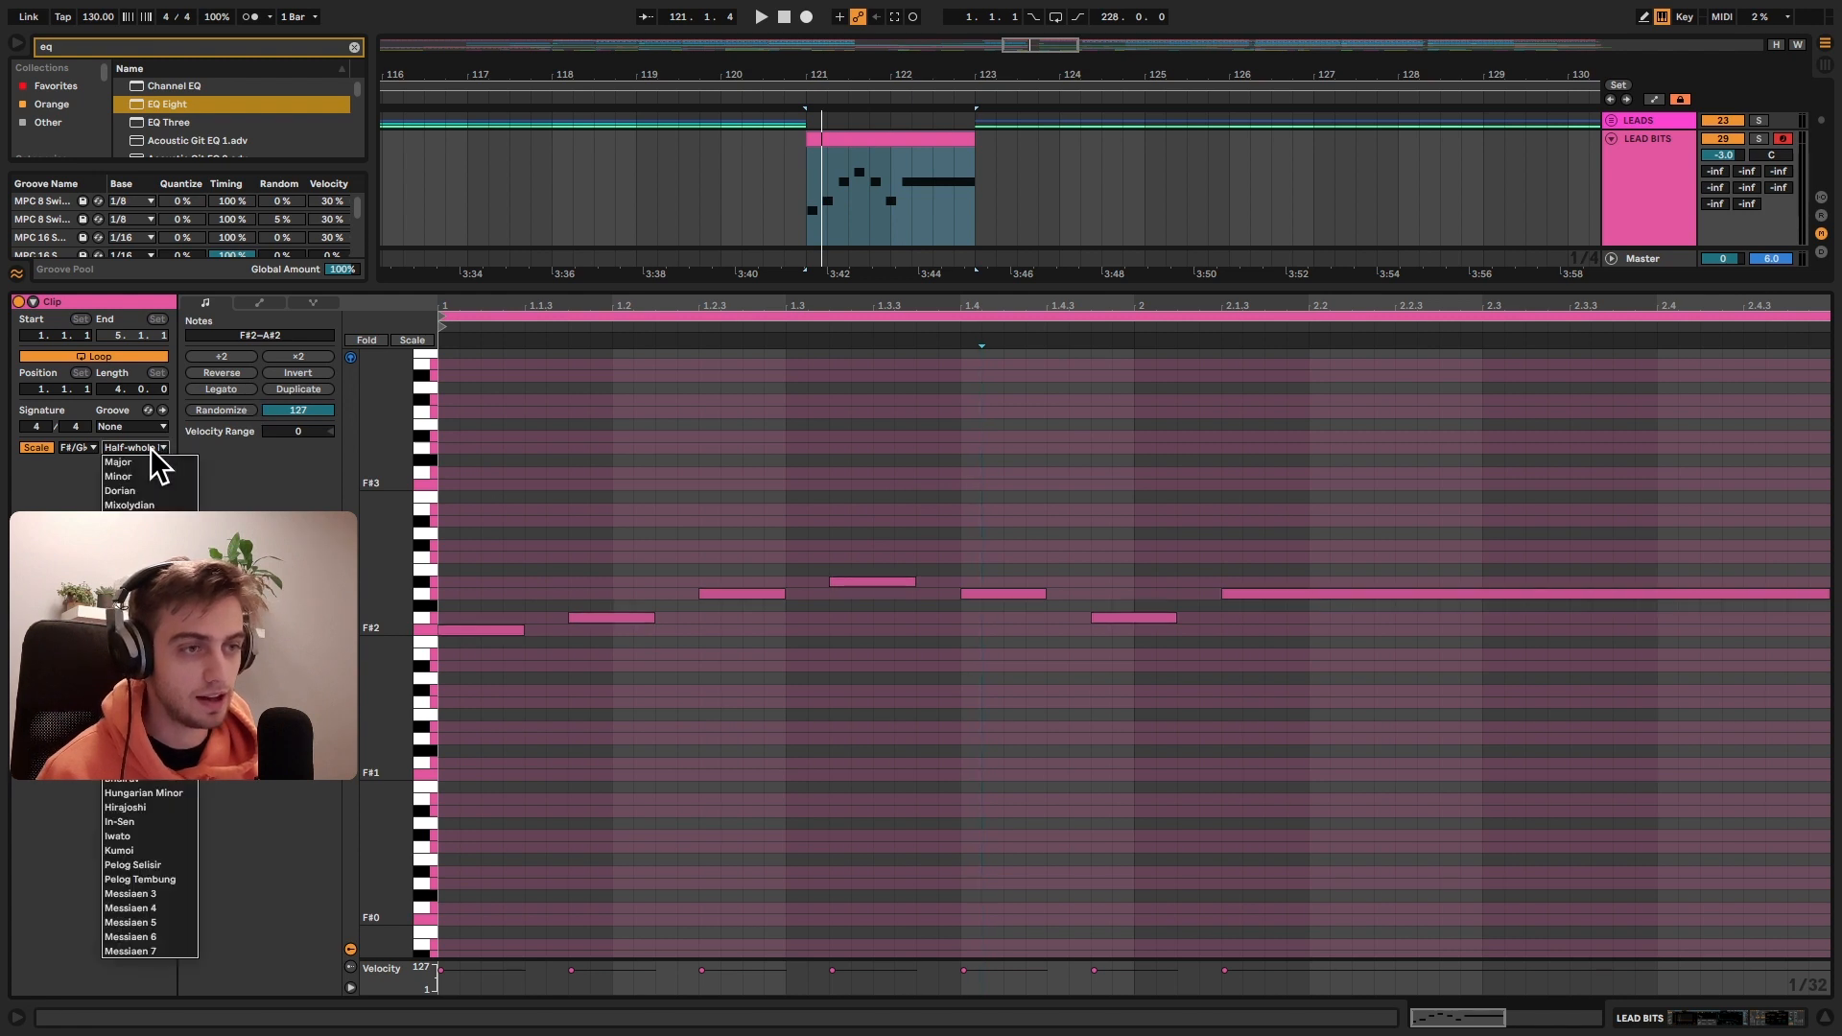
pyautogui.click(152, 450)
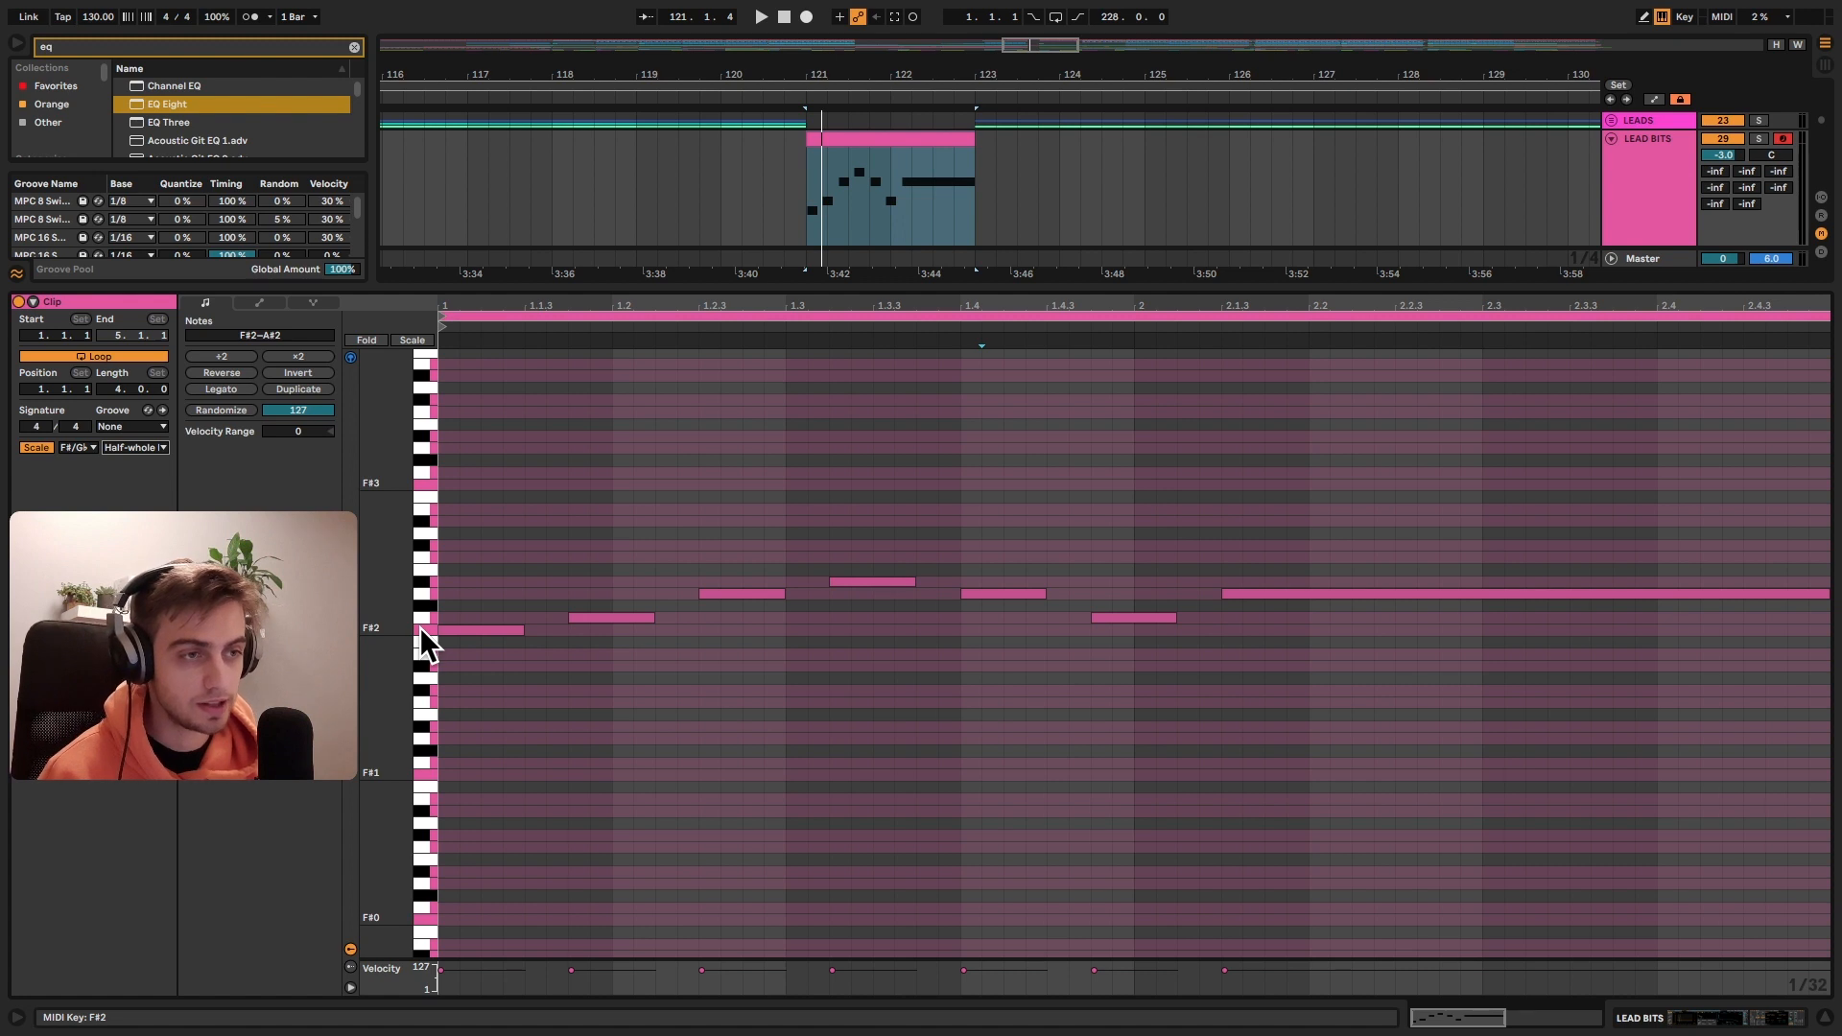
pyautogui.click(154, 447)
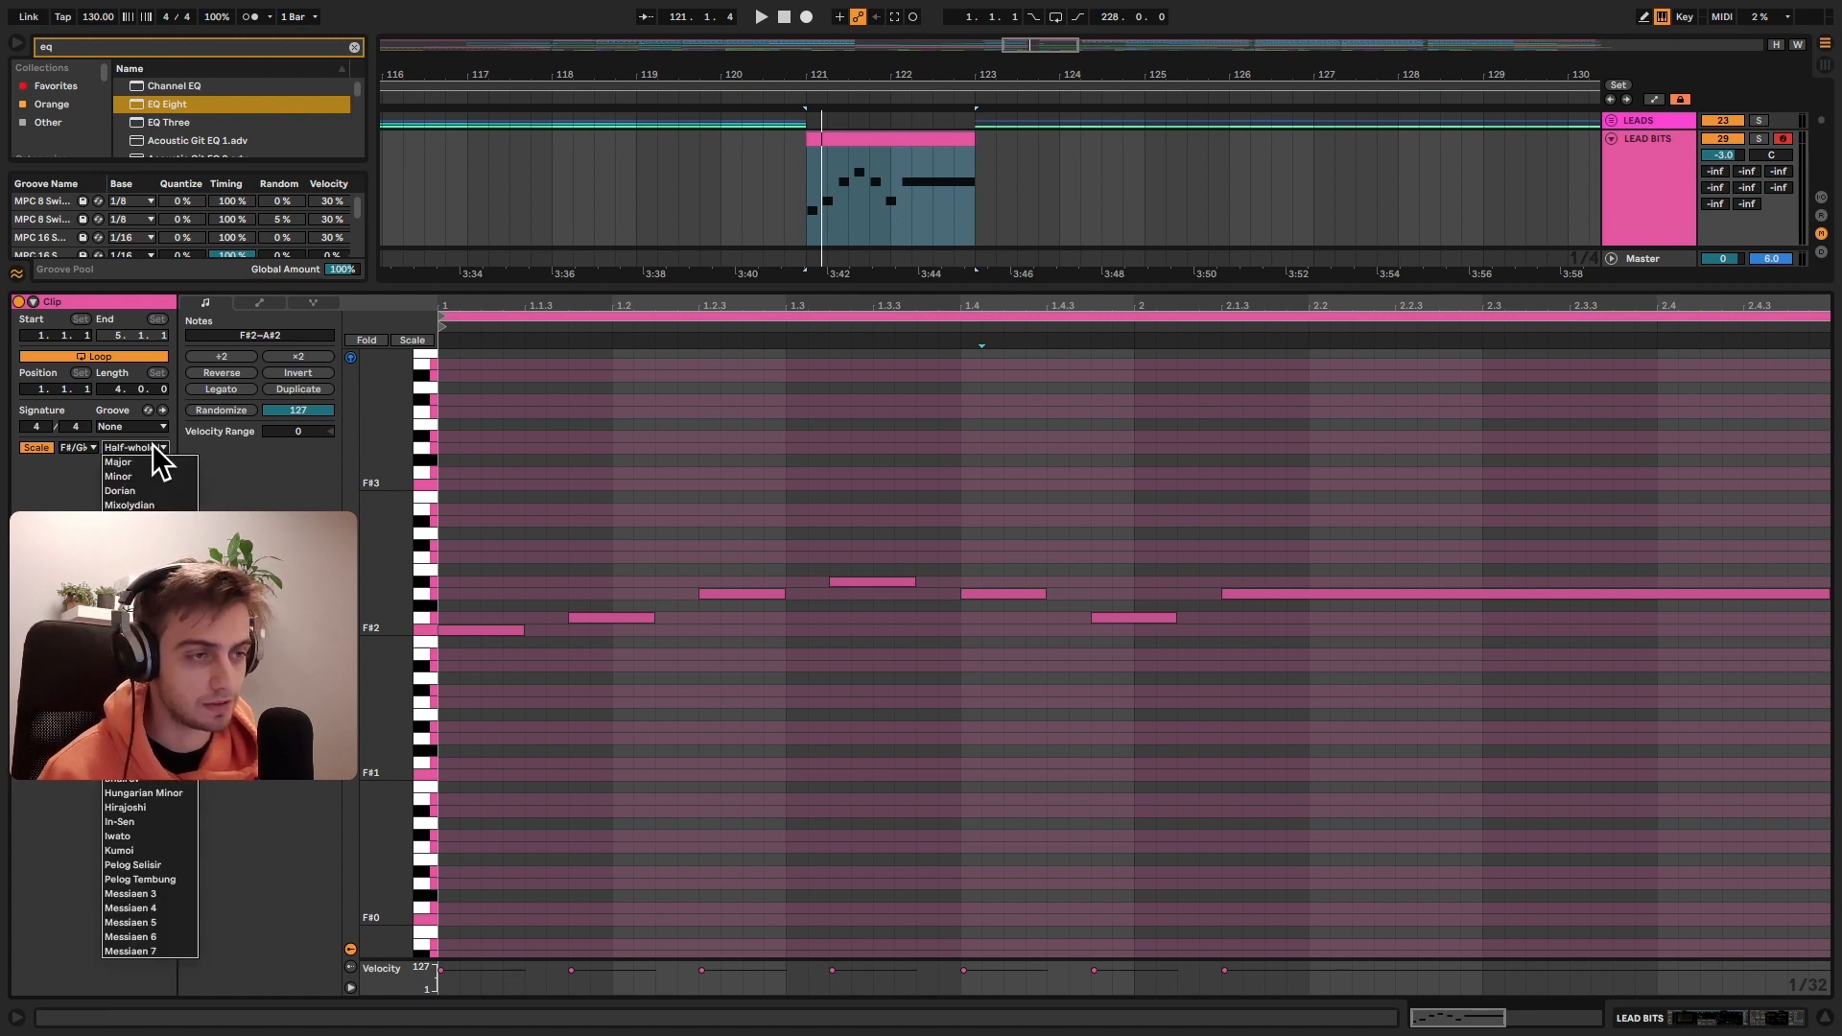
pyautogui.click(154, 447)
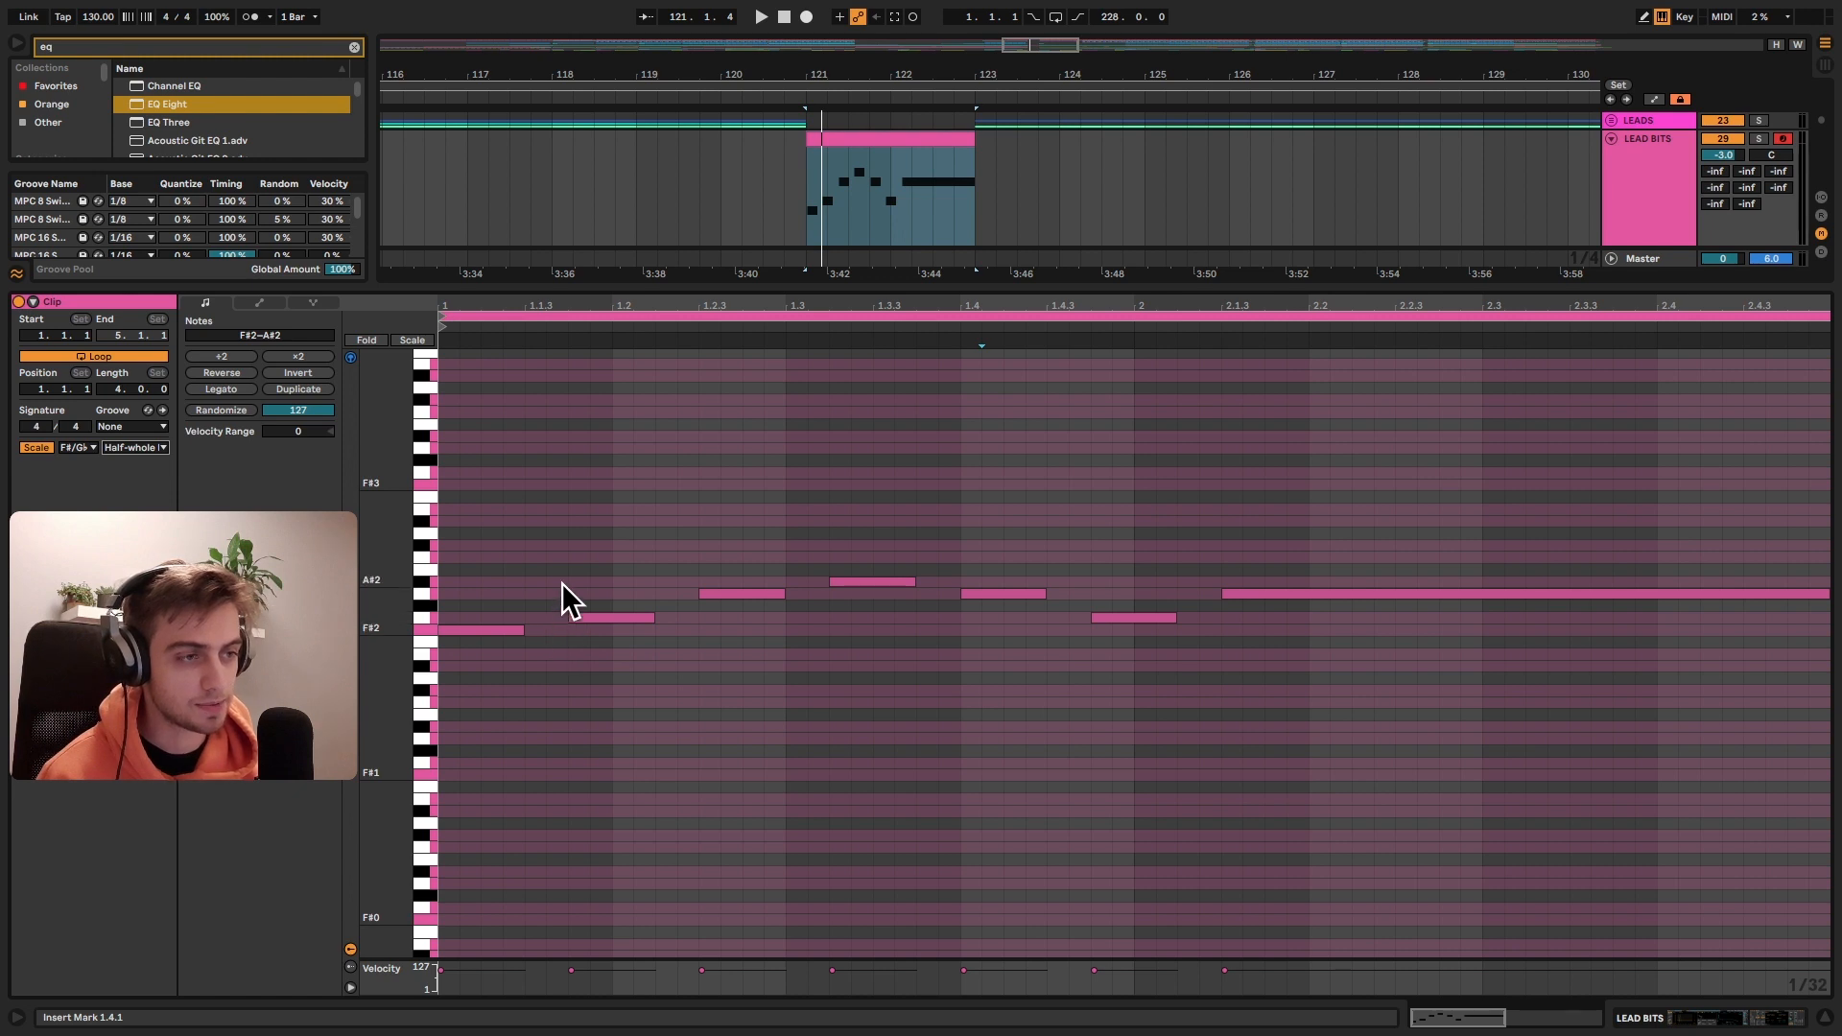
pyautogui.hotkey('shift', 'g')
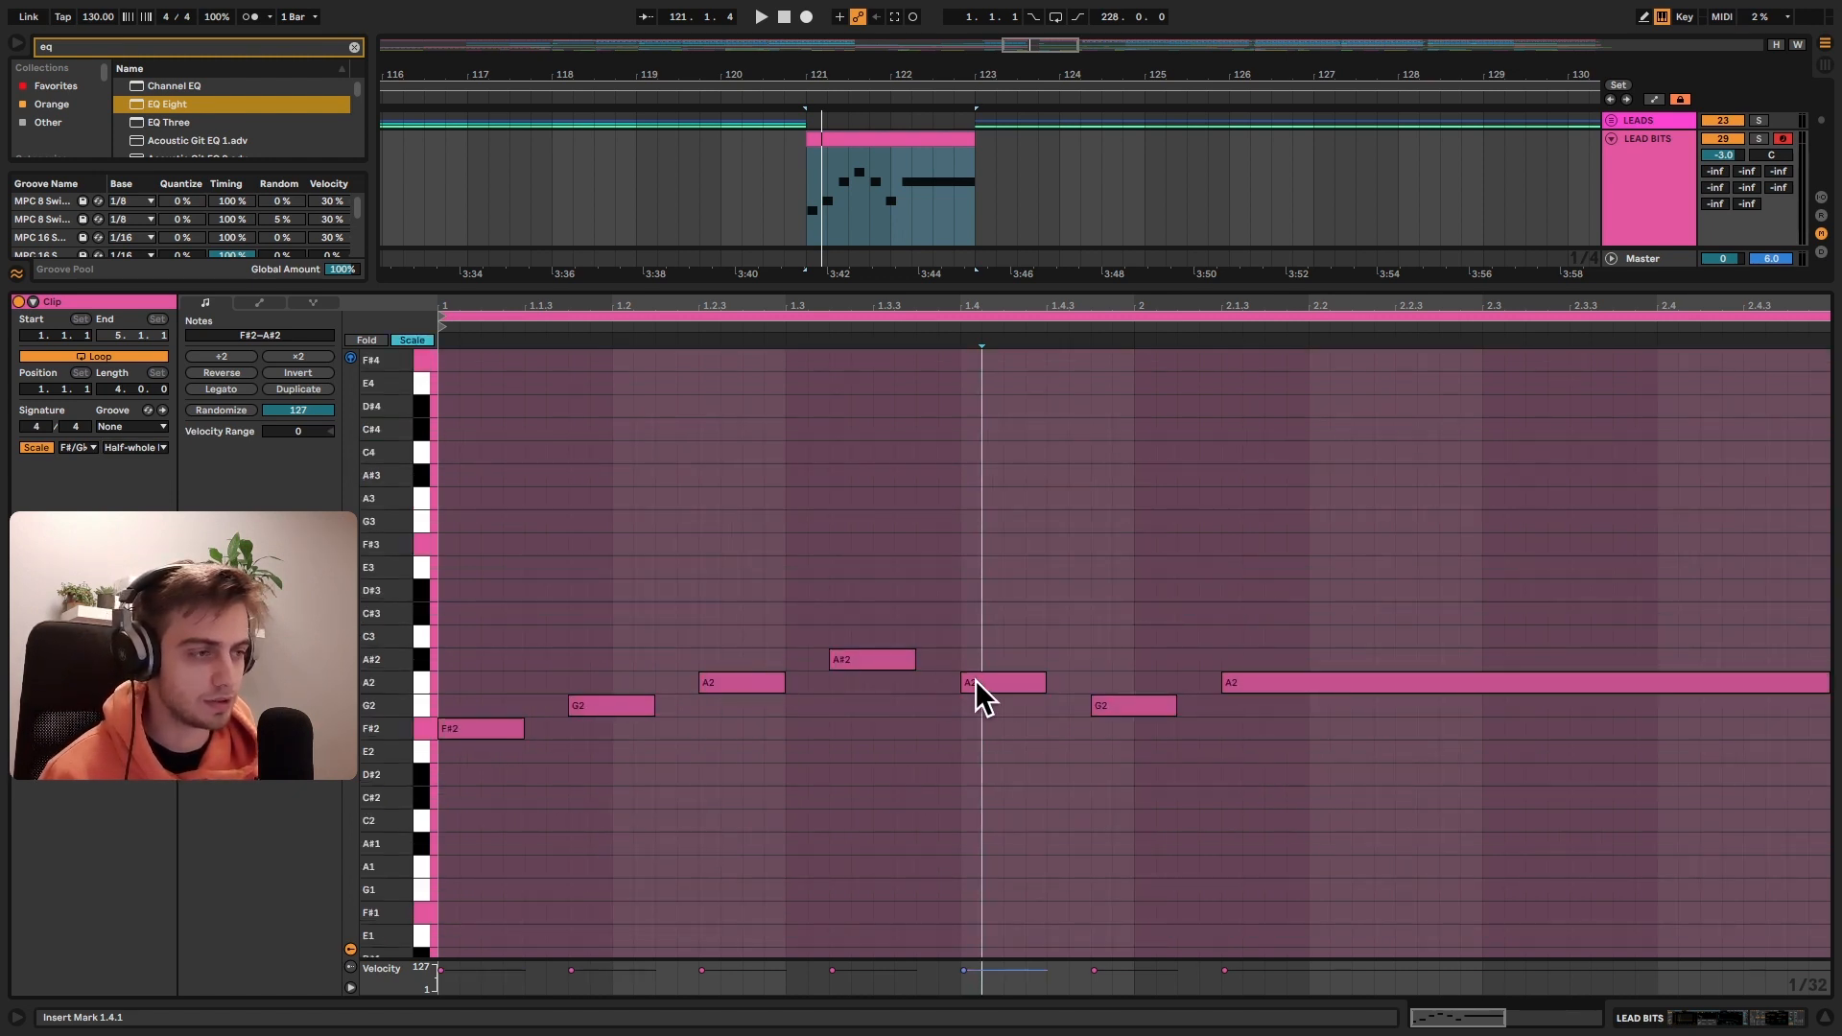
# - Try shifting the clip's first F#2 note up and down through the scale, and return to the track's devices
pyautogui.click(460, 732)
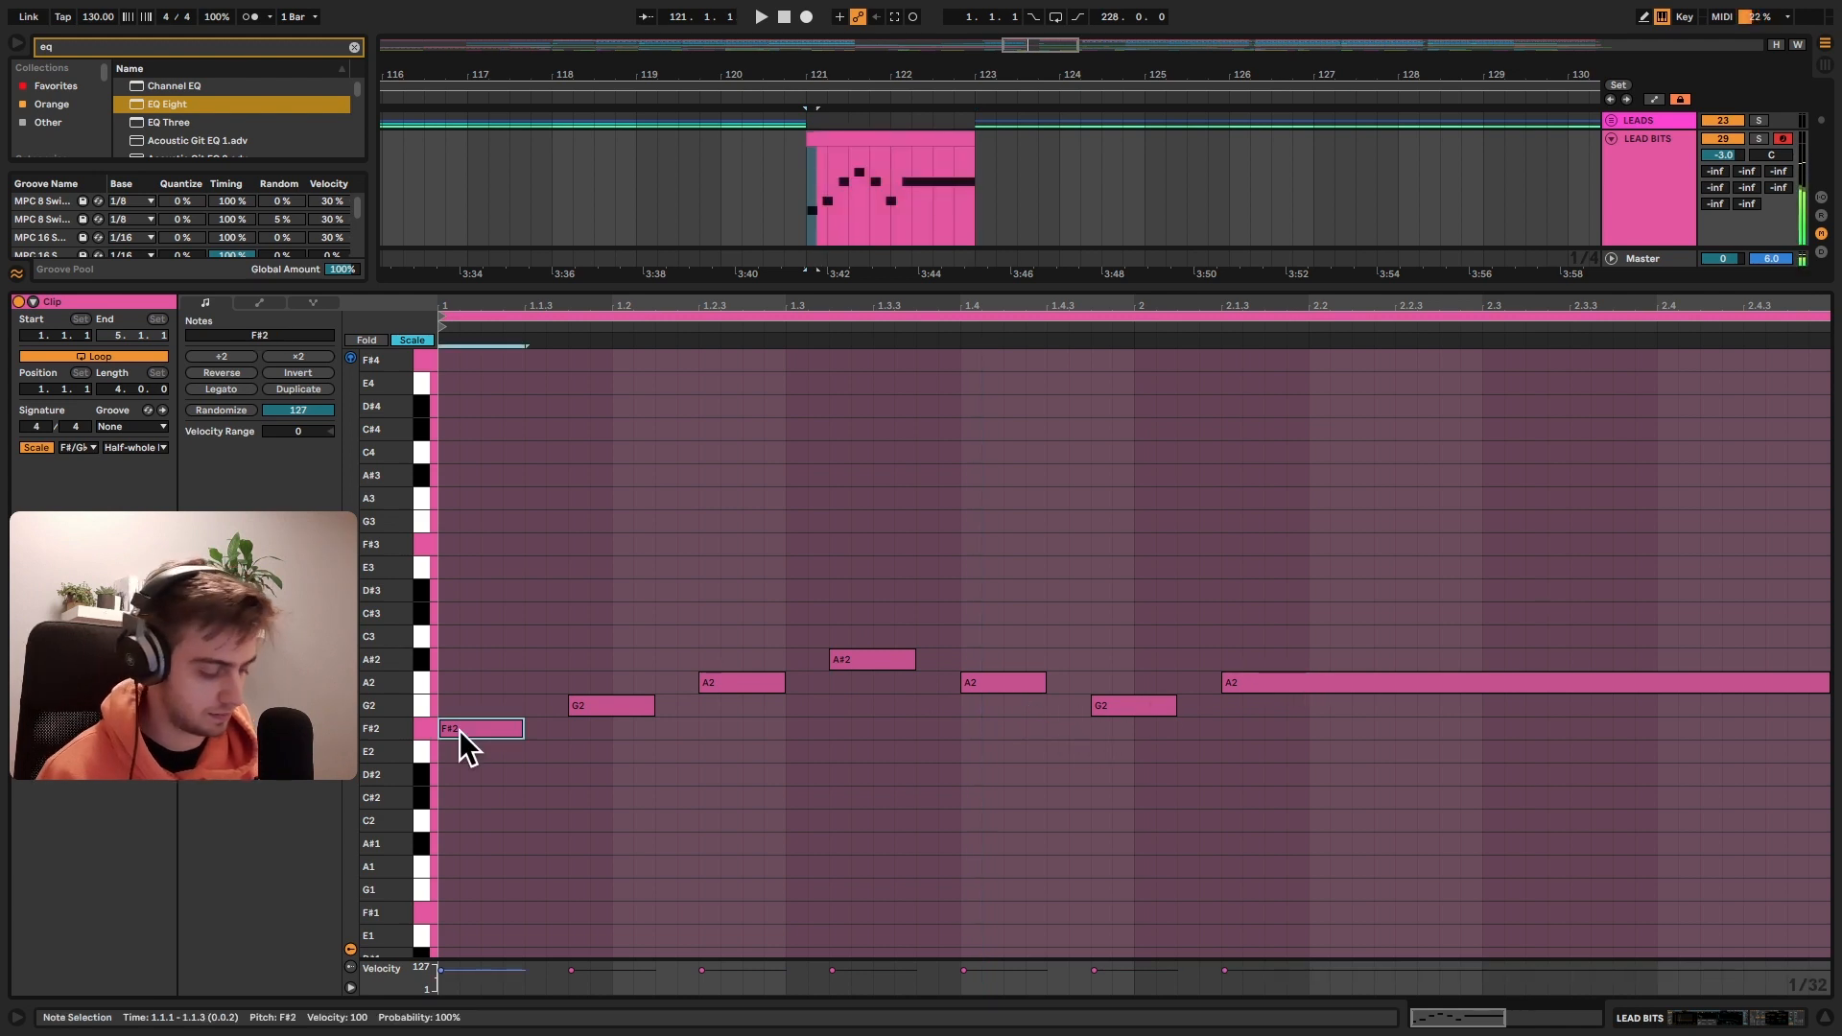
pyautogui.press('Up')
pyautogui.press('Up')
pyautogui.press('Up')
pyautogui.press('Down')
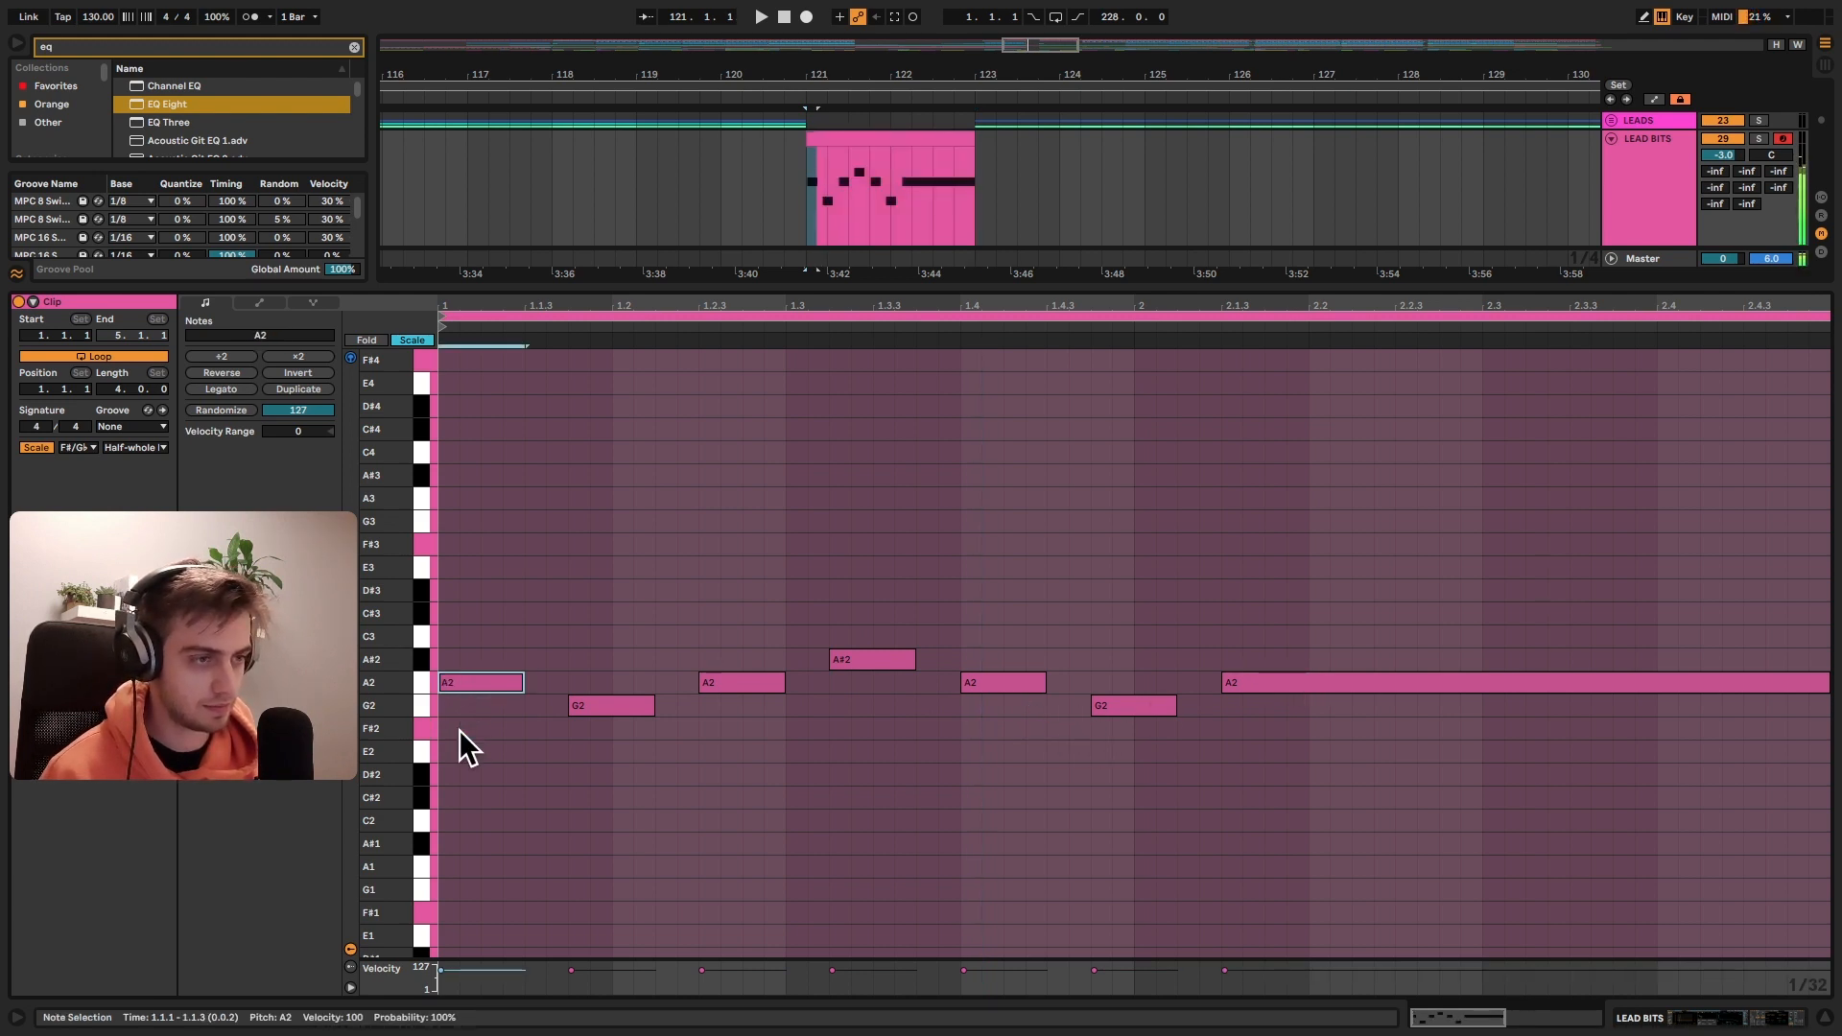
pyautogui.press('Down')
pyautogui.press('Up')
pyautogui.hotkey('shift', 'Tab')
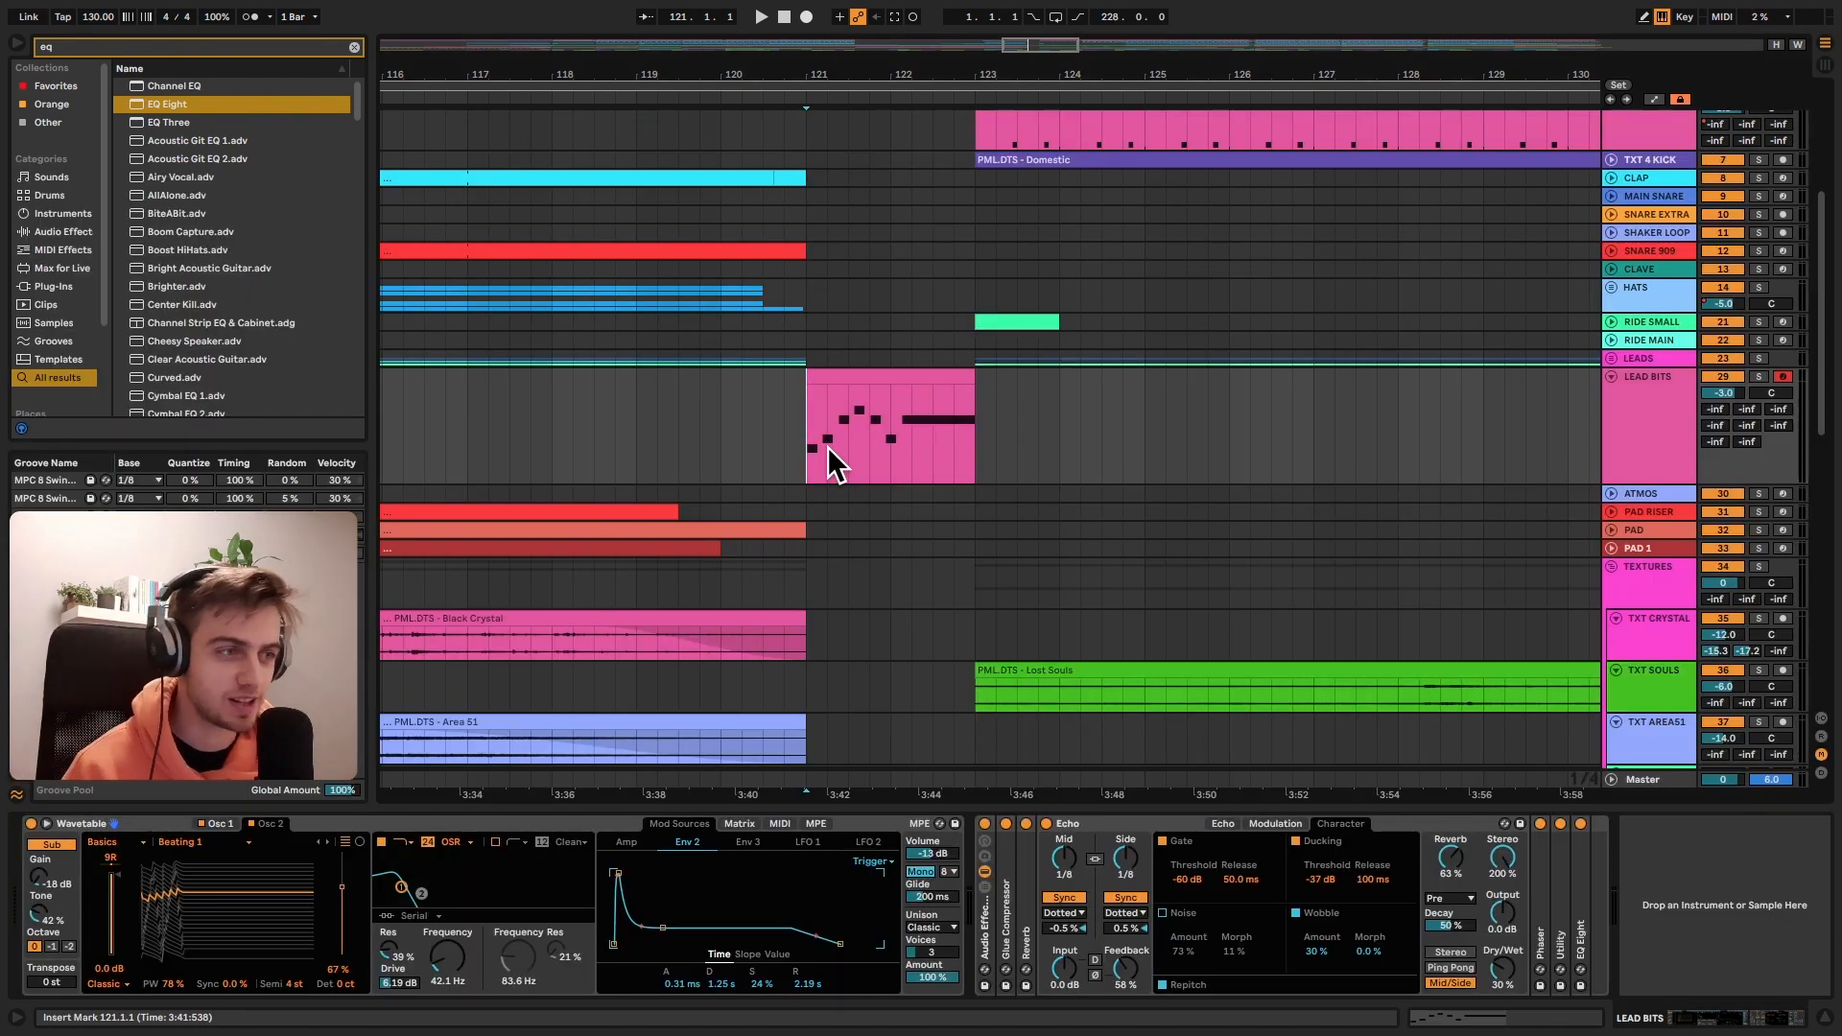